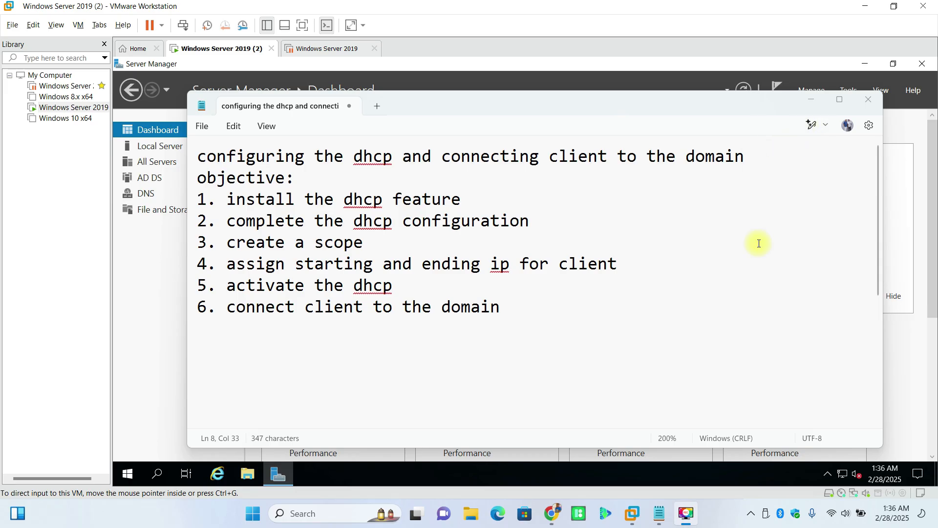
# Step: Minimize the Notepad list of DHCP and domain objectives to reveal the Server Manager dashboard
pyautogui.click(811, 100)
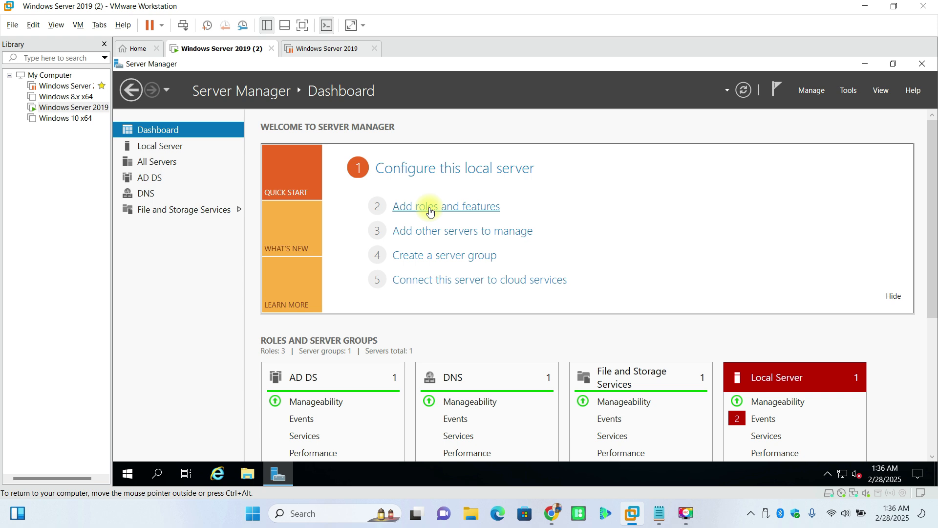
# Step: Start a maximized Add Roles and Features Wizard for a role-based installation on this server
pyautogui.click(429, 209)
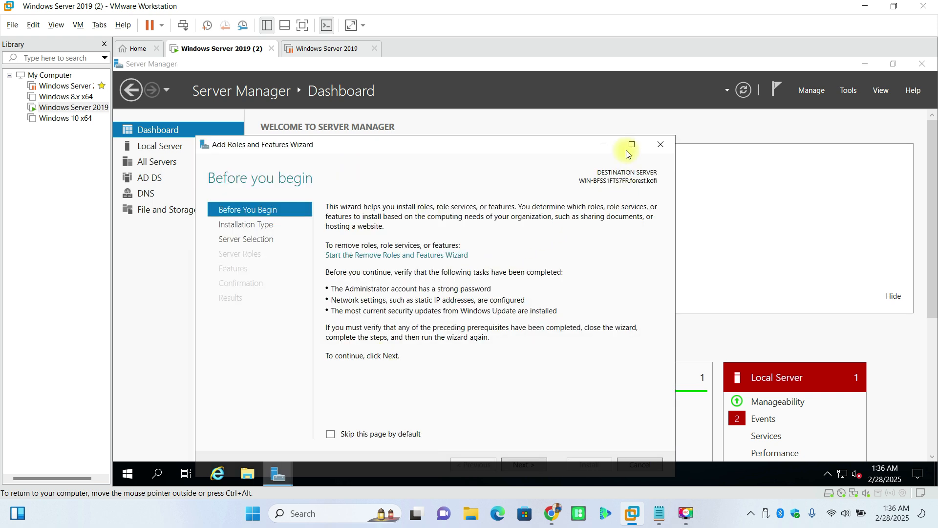
pyautogui.click(630, 145)
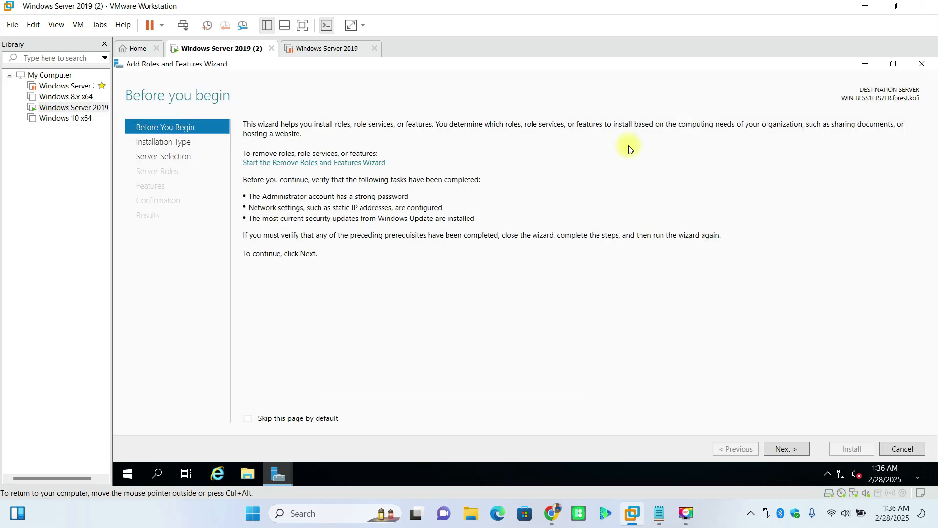
pyautogui.click(790, 452)
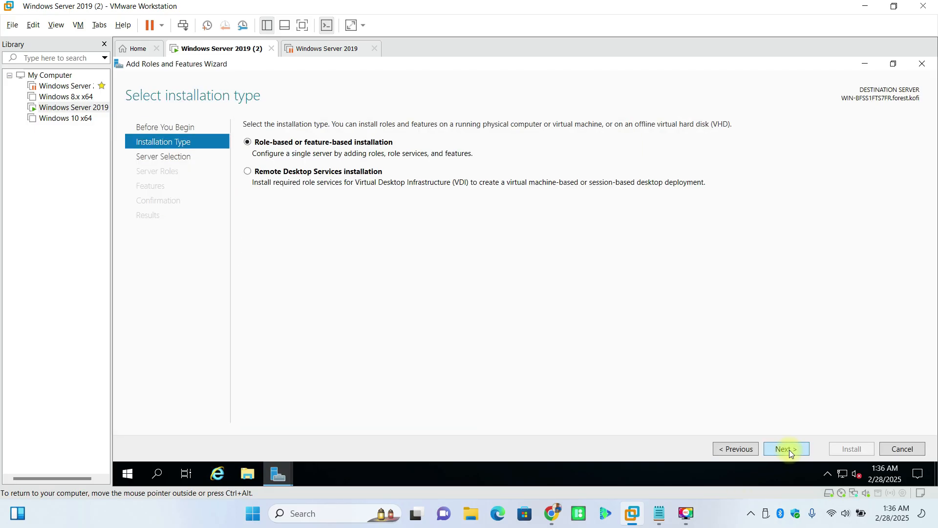
pyautogui.click(789, 450)
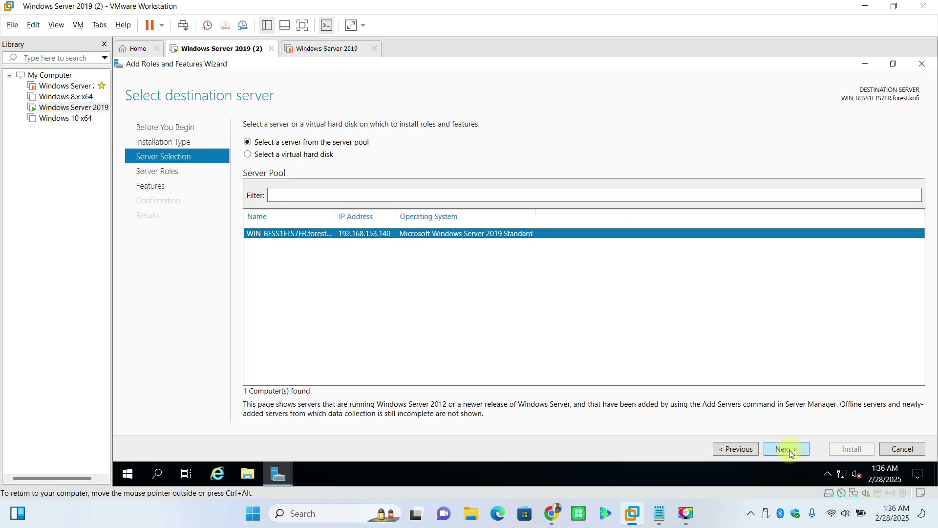
pyautogui.click(790, 449)
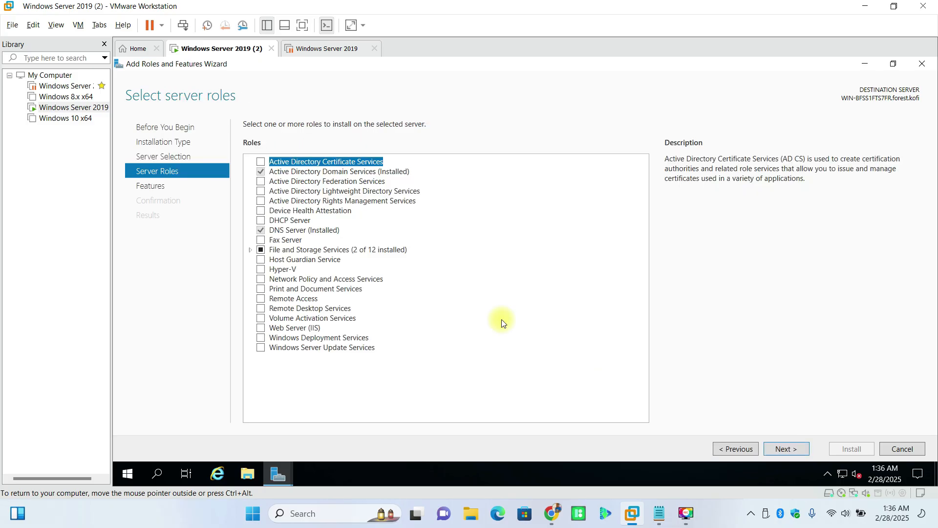
# Step: Select the DHCP Server role with its management tools and advance to confirmation
pyautogui.click(262, 222)
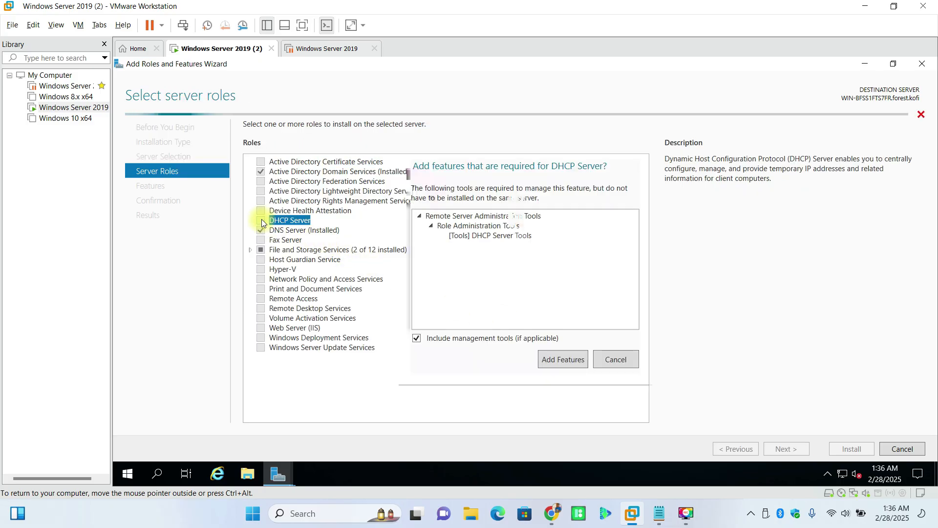
pyautogui.click(557, 358)
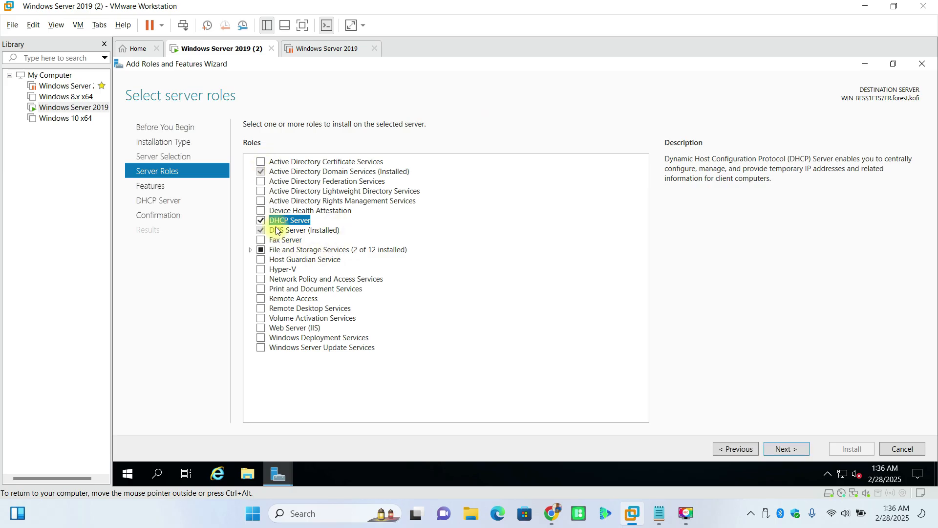
pyautogui.click(780, 448)
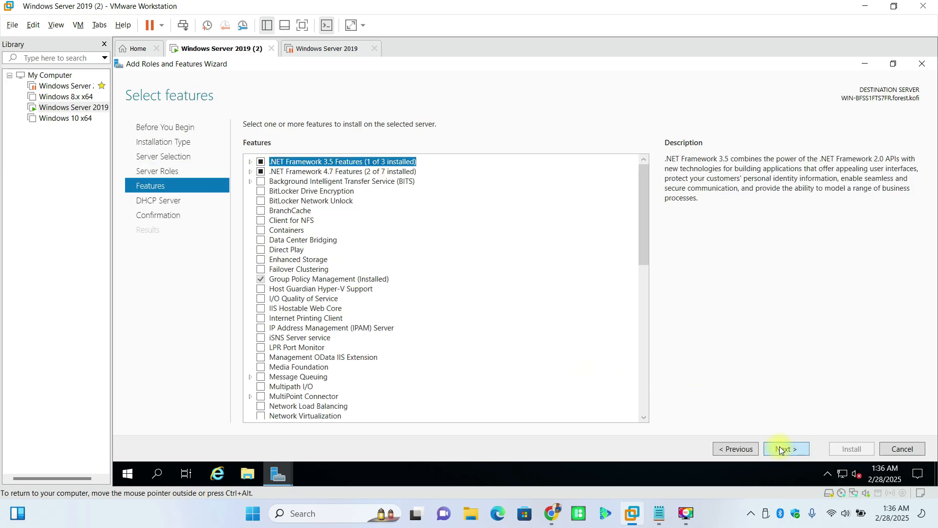
pyautogui.click(780, 448)
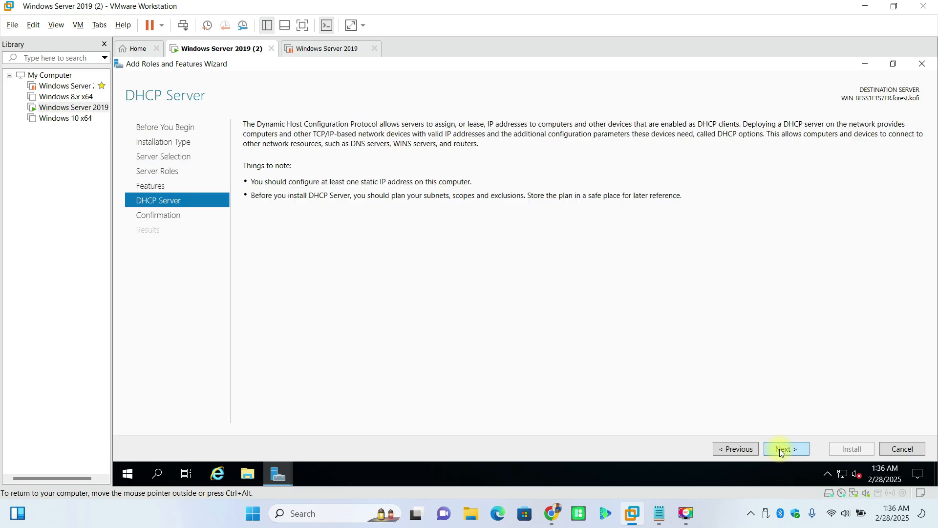
pyautogui.click(780, 448)
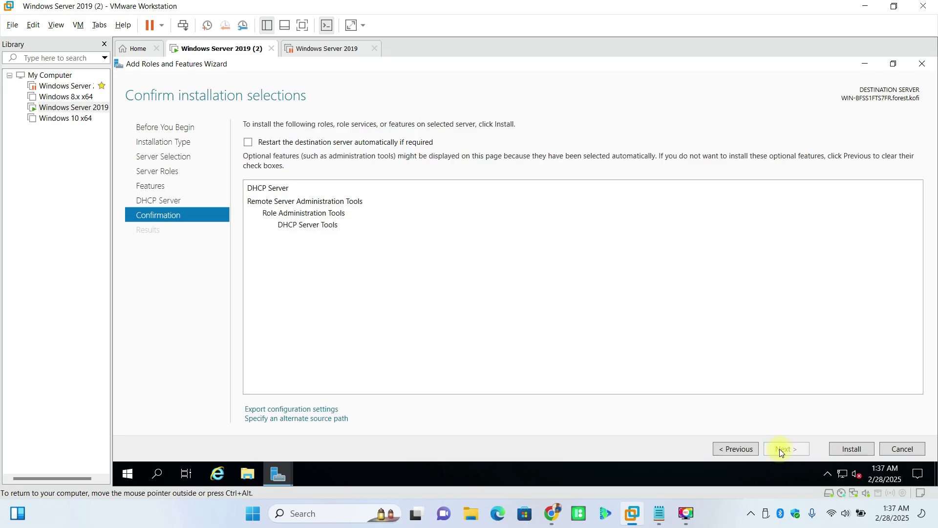
# Step: Install the DHCP Server role and DHCP Server Tools from the confirmation page
pyautogui.click(845, 450)
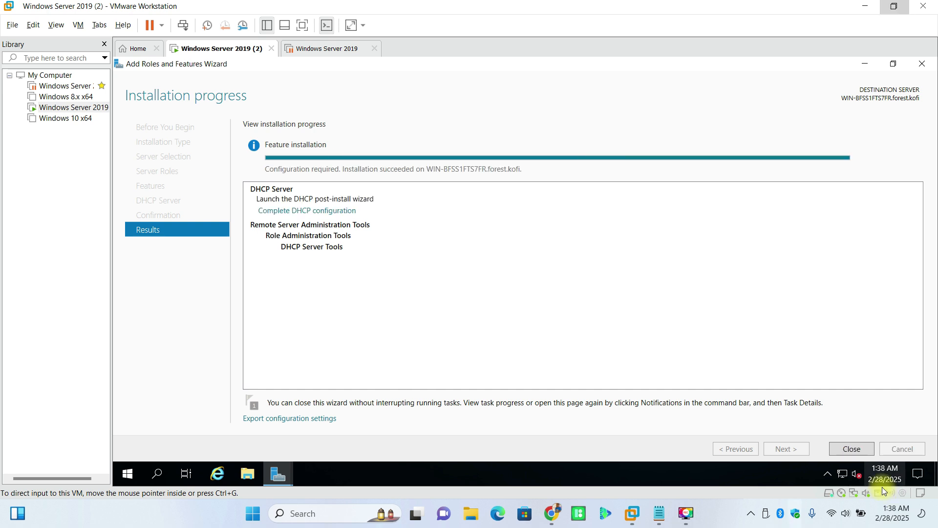
pyautogui.click(316, 211)
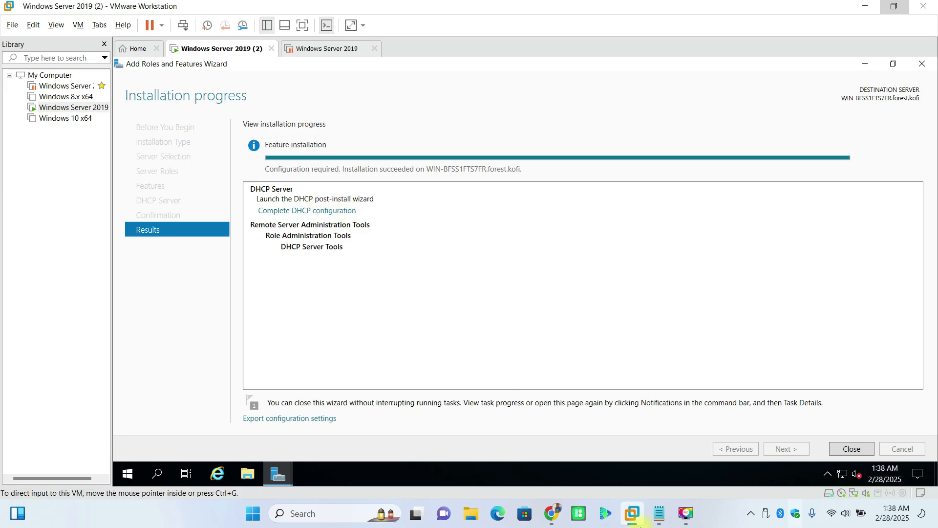
pyautogui.click(658, 513)
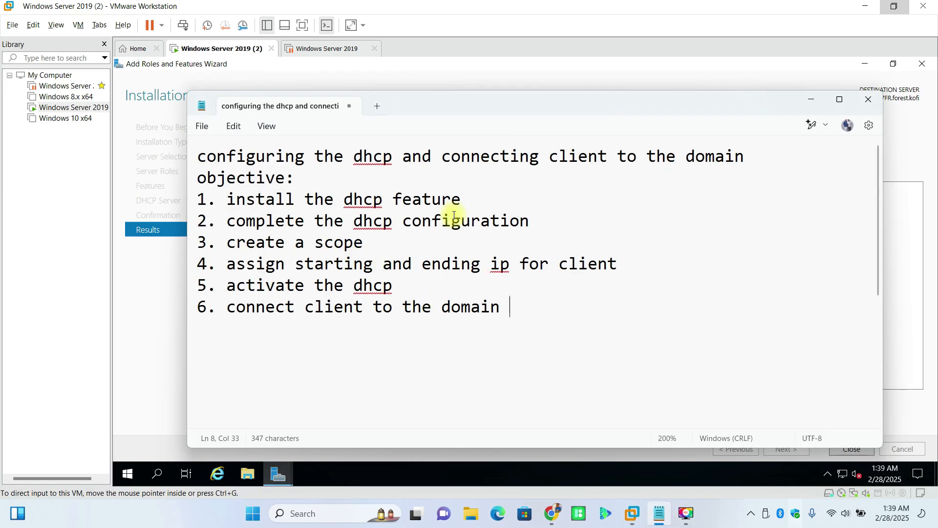
pyautogui.moveTo(546, 220); pyautogui.dragTo(220, 226)
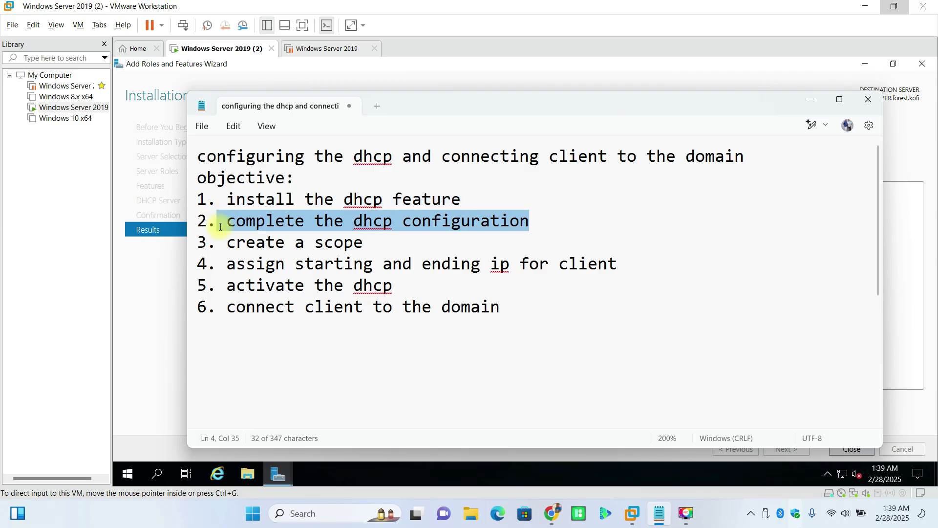
pyautogui.click(811, 100)
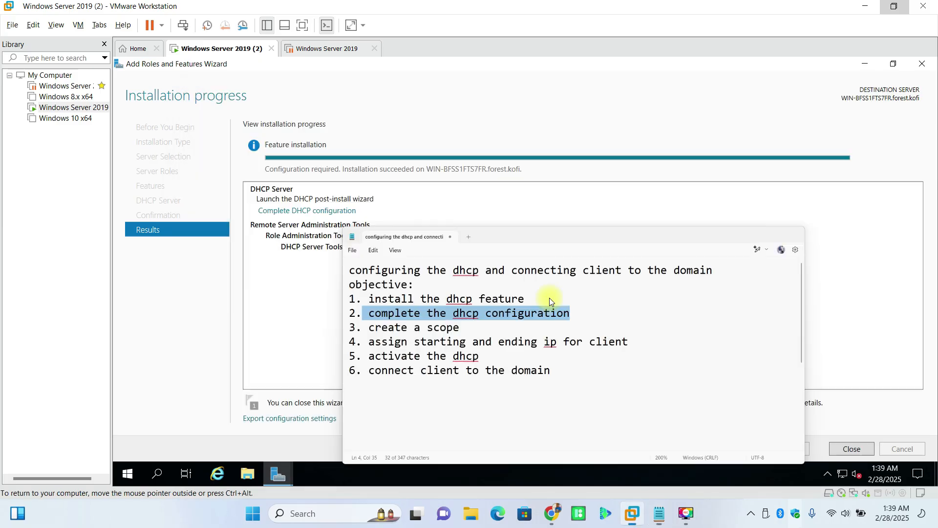
# Step: Commit DHCP post-install configuration with current credentials; groups are created but authorization fails (error 20070)
pyautogui.click(310, 211)
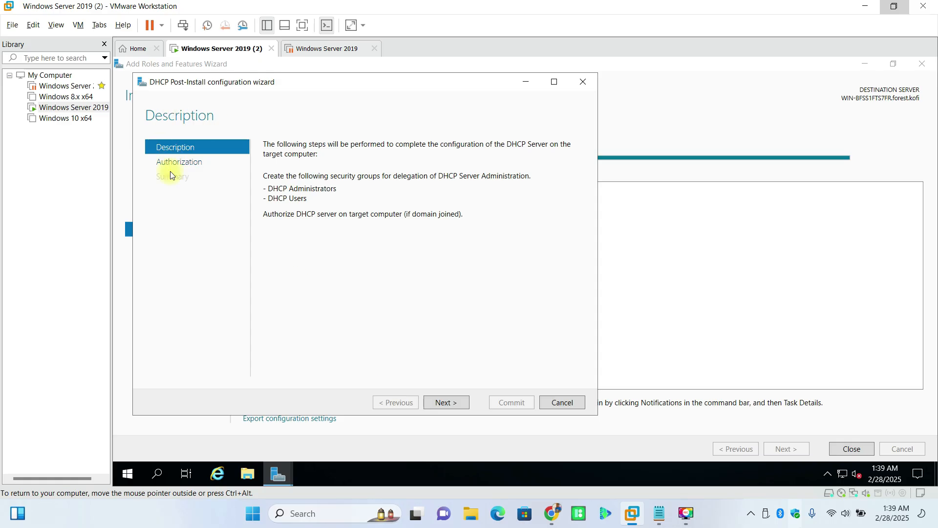
pyautogui.click(453, 403)
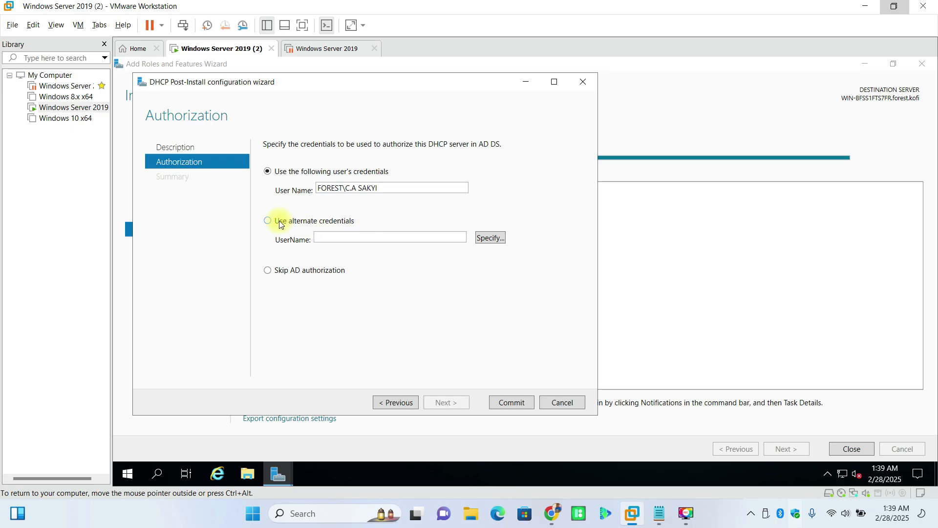
pyautogui.click(525, 403)
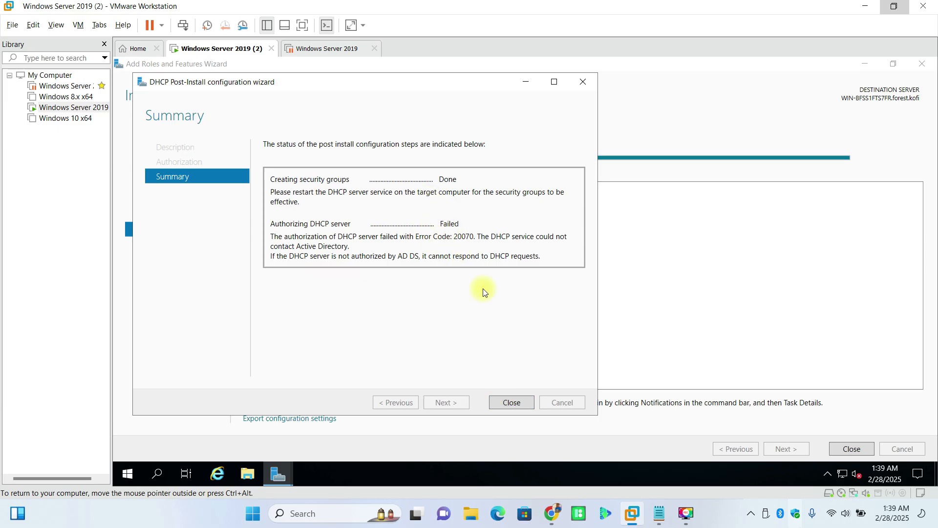
pyautogui.click(520, 401)
# Step: Reopen the DHCP post-install configuration and choose to authorize with alternate credentials
pyautogui.click(271, 209)
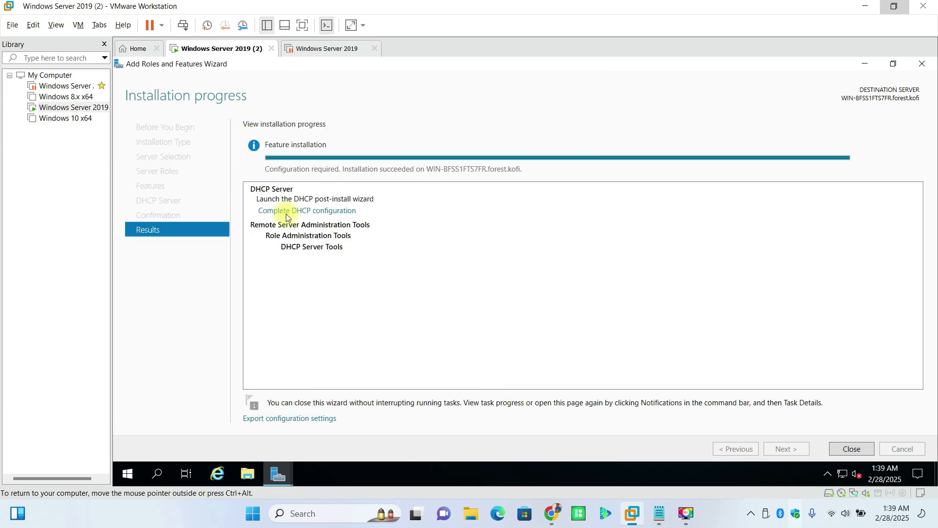
pyautogui.click(446, 402)
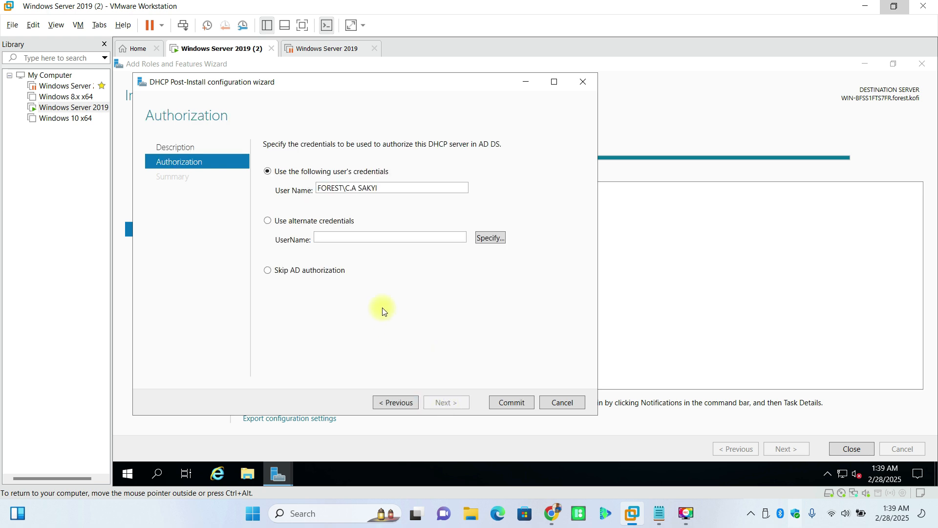
pyautogui.click(268, 219)
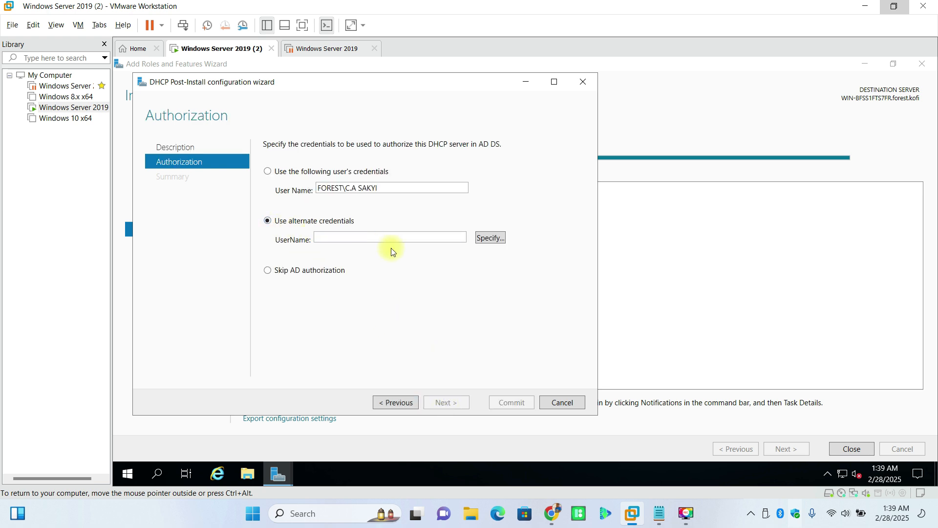
pyautogui.click(487, 239)
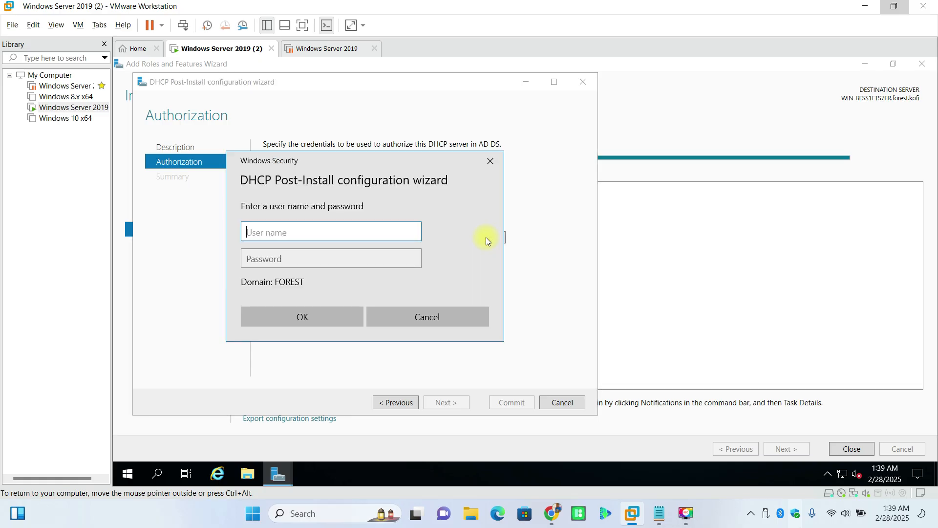
# Step: Enter the domain Administrator username and password as the alternate credentials, dismissing an incorrect-credentials error
pyautogui.write('Administrat')
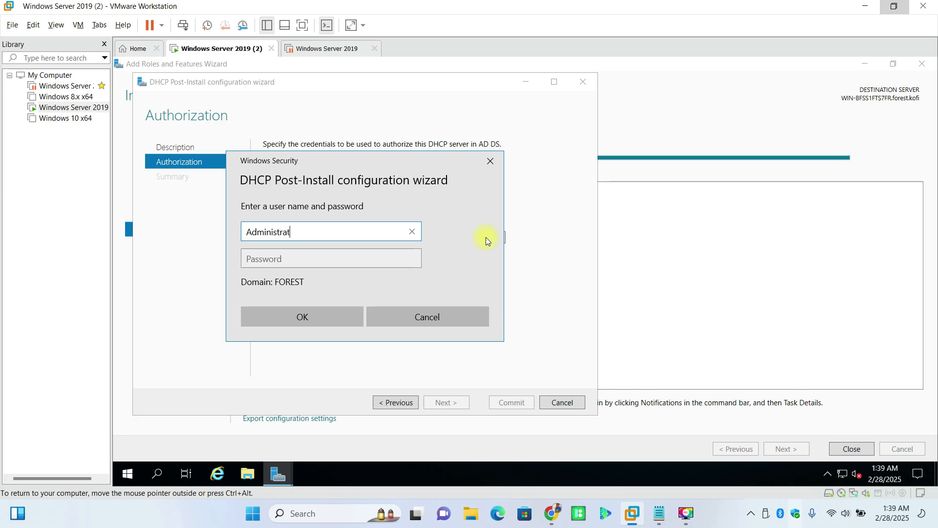
pyautogui.write('or')
pyautogui.press('Tab')
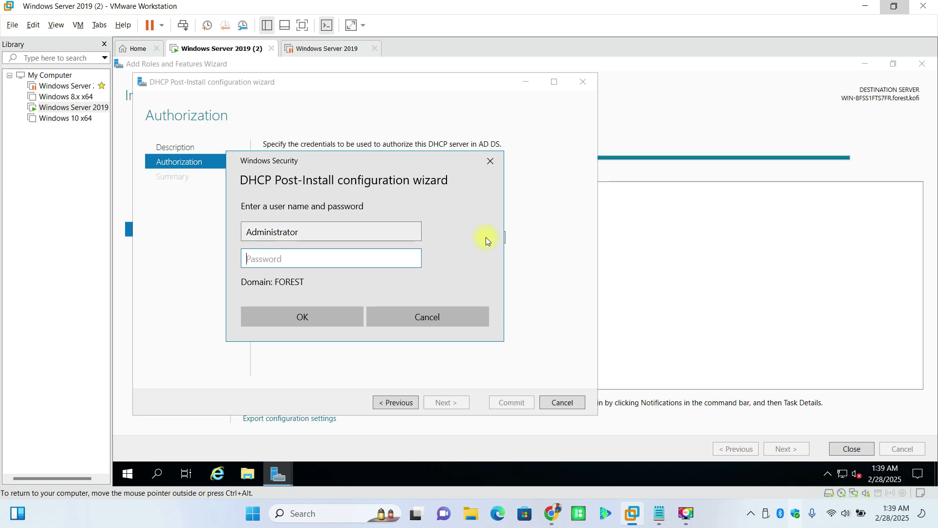
pyautogui.write('•••••••••••••••••••')
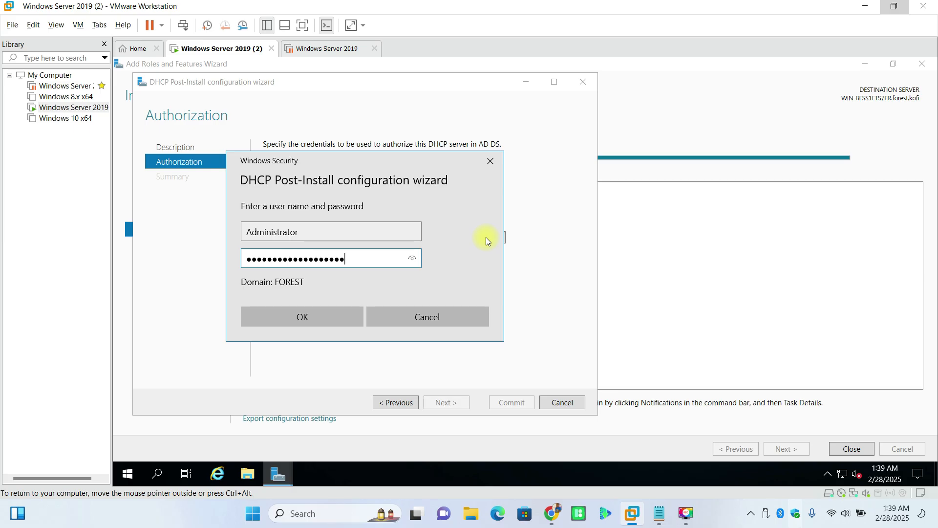
pyautogui.press('Return')
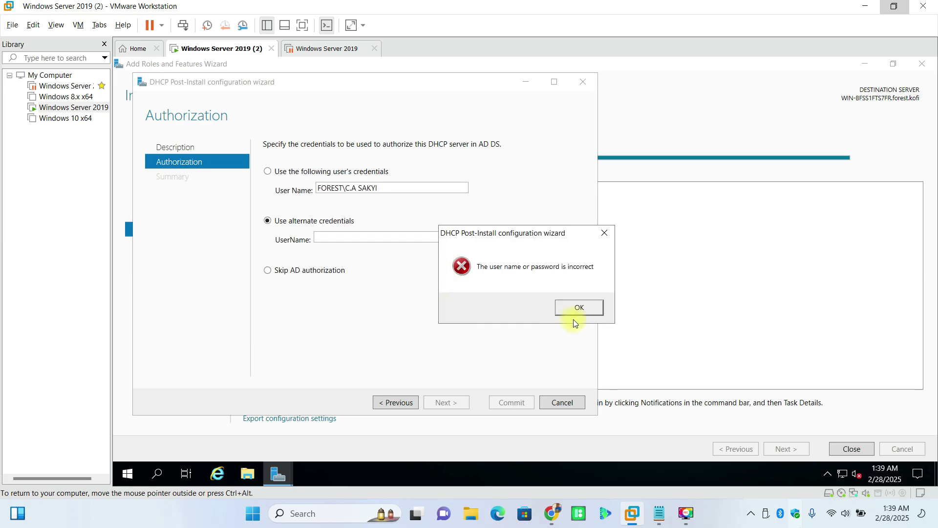
pyautogui.click(580, 308)
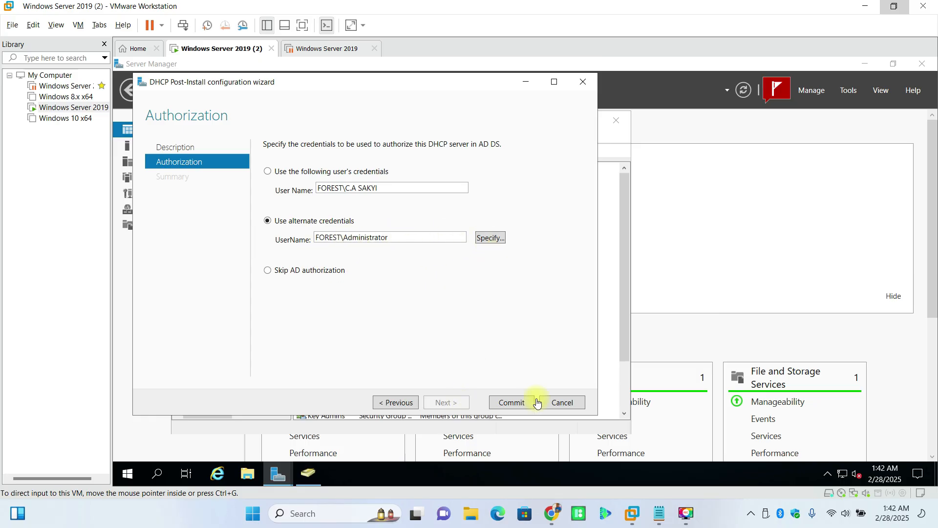
# Step: Commit DHCP authorization with Administrator credentials, then close the wizard and Active Directory Users and Computers
pyautogui.click(516, 407)
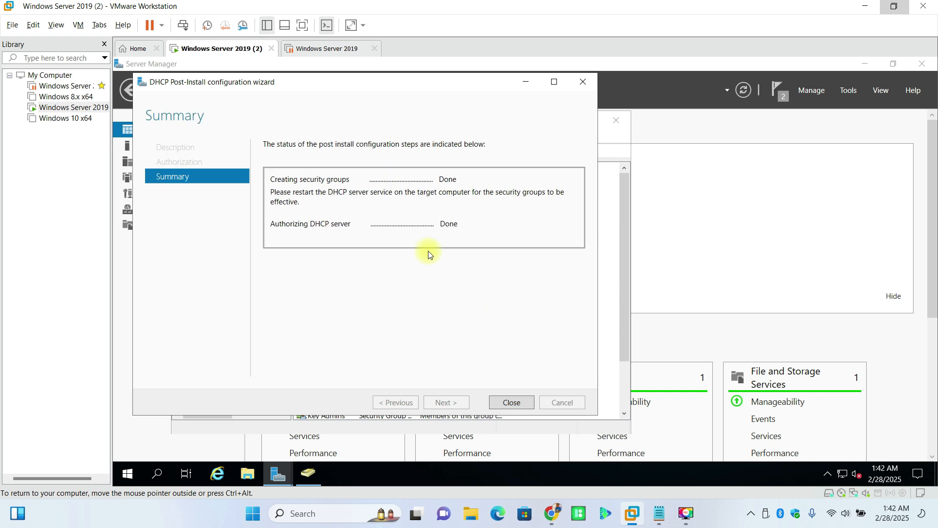
pyautogui.click(512, 402)
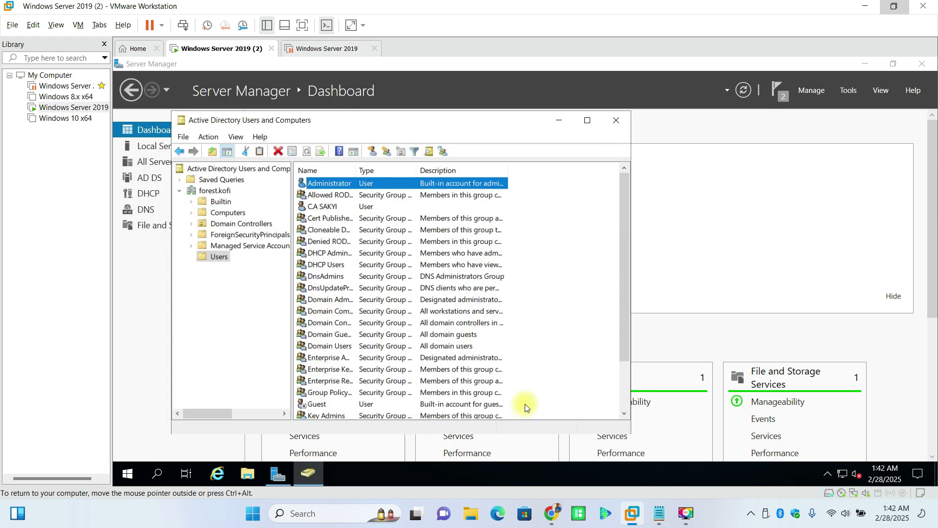
pyautogui.click(623, 127)
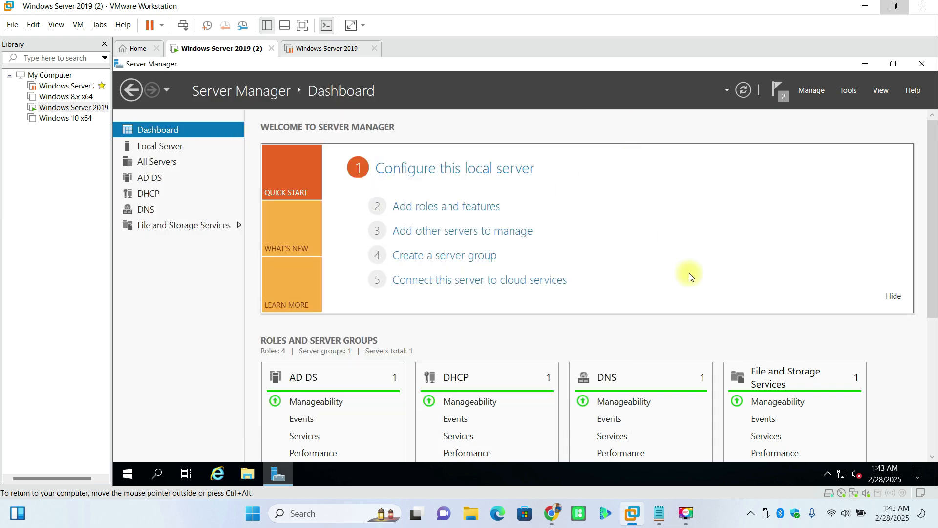
# Step: Dismiss the feature-installation and post-deployment notifications in Server Manager
pyautogui.scroll(-3, 684, 293)
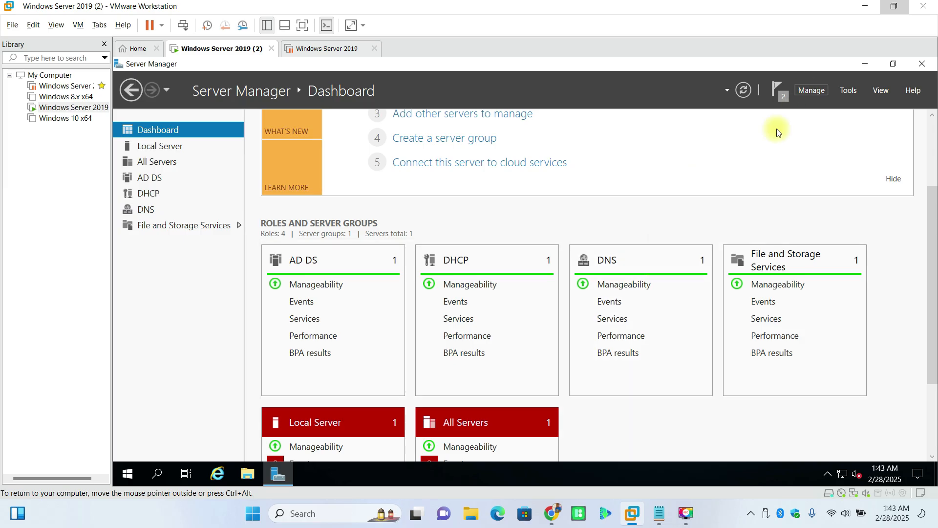
pyautogui.click(790, 96)
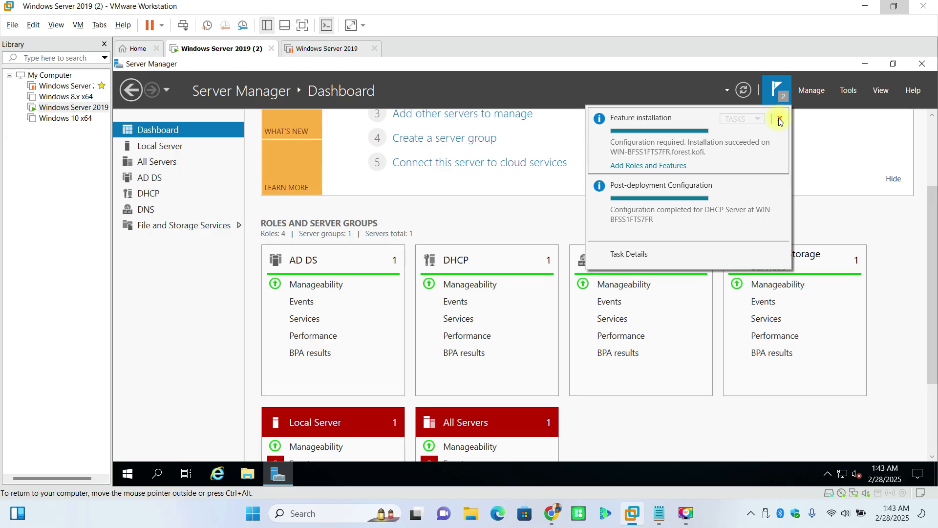
pyautogui.click(779, 119)
pyautogui.click(780, 119)
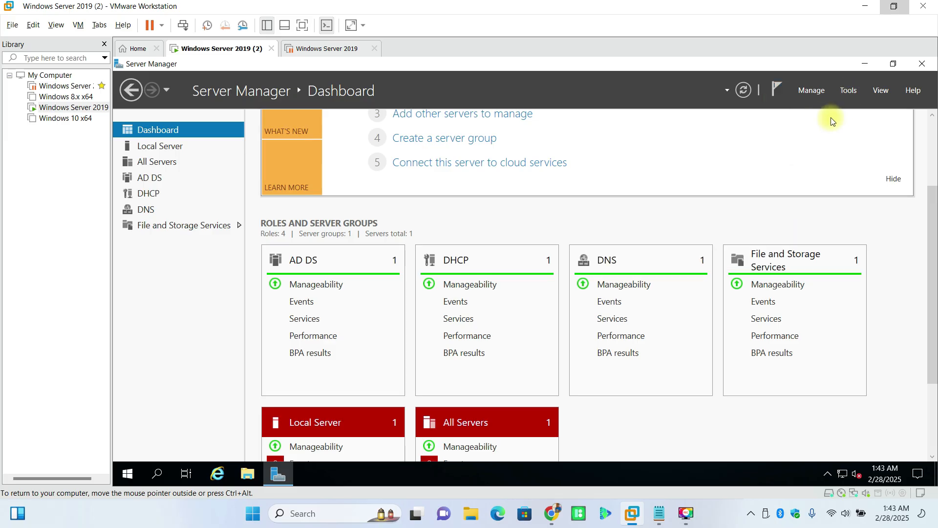
# Step: Launch the DHCP console from Tools and start a New Scope on the server's IPv4 node
pyautogui.click(849, 91)
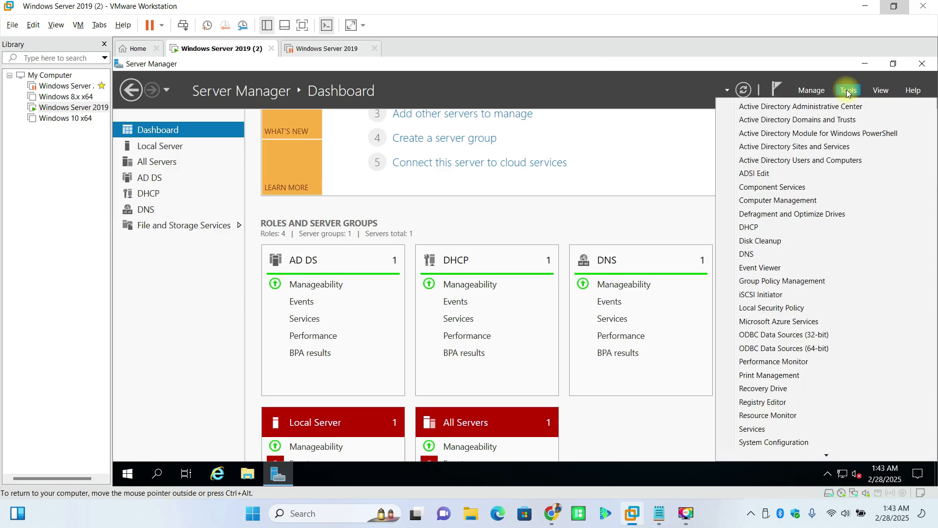
pyautogui.click(764, 226)
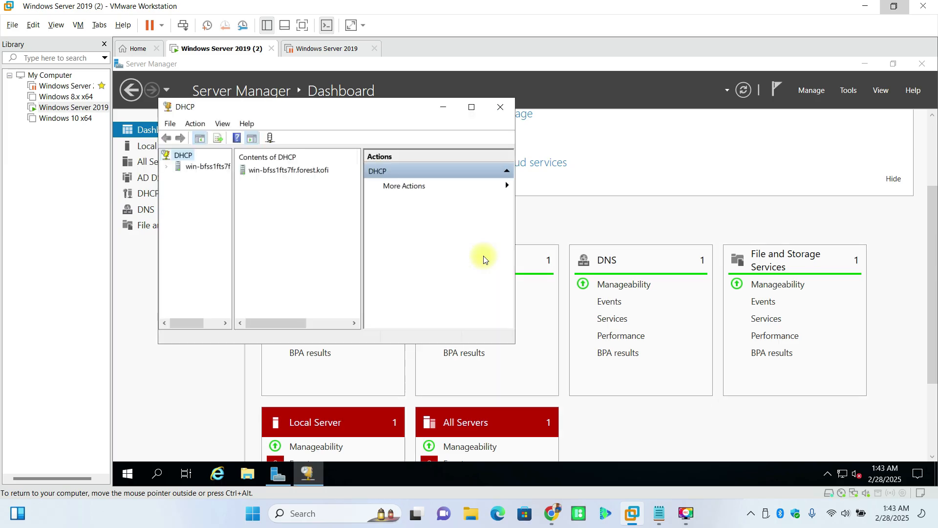
pyautogui.click(194, 170)
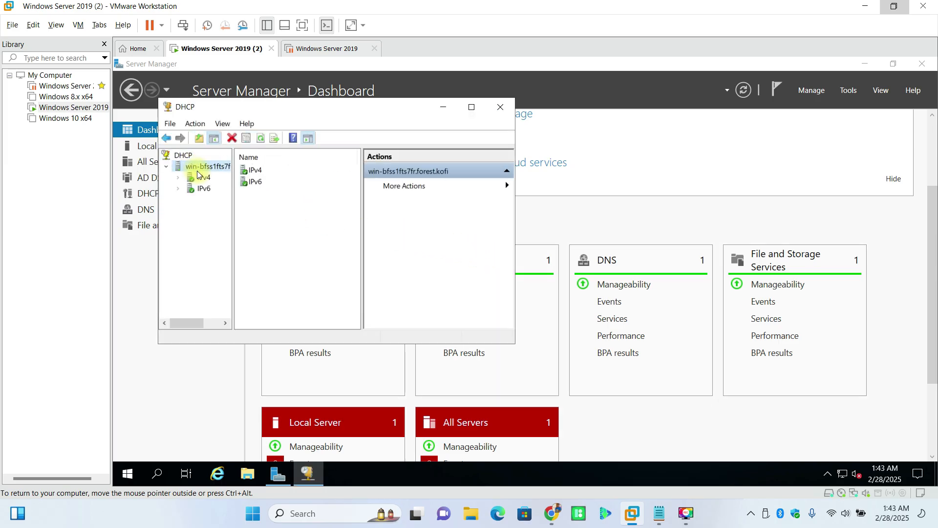
pyautogui.click(204, 179)
pyautogui.rightClick(204, 179)
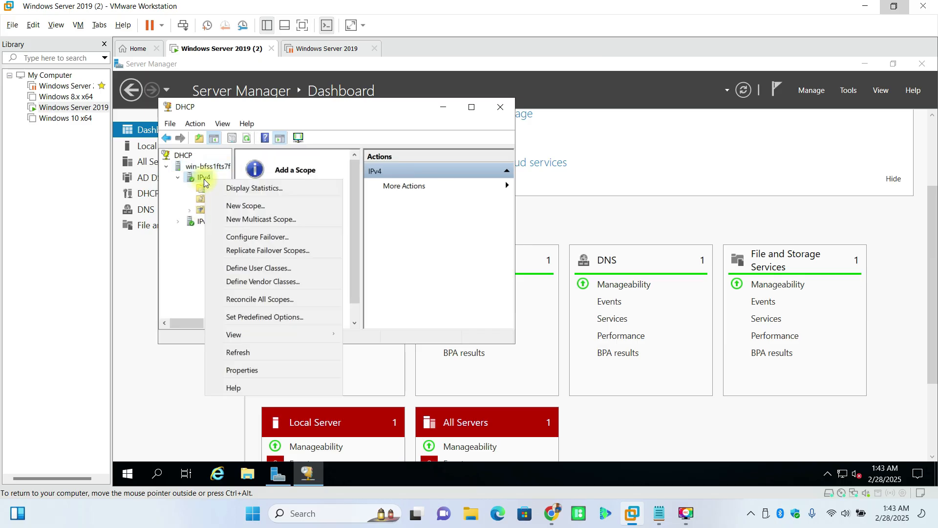
pyautogui.click(236, 206)
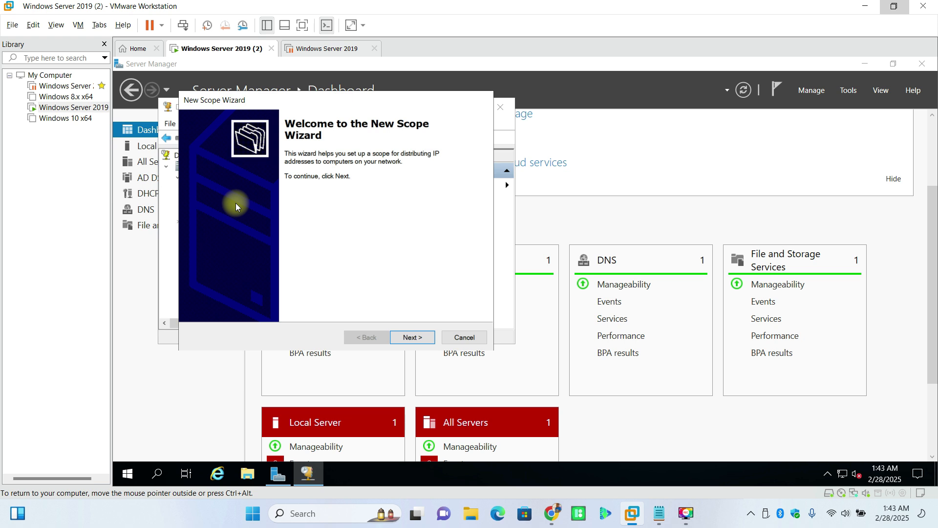
# Step: Name the new scope 'Forest' with the description 'This is a scope'
pyautogui.press('Return')
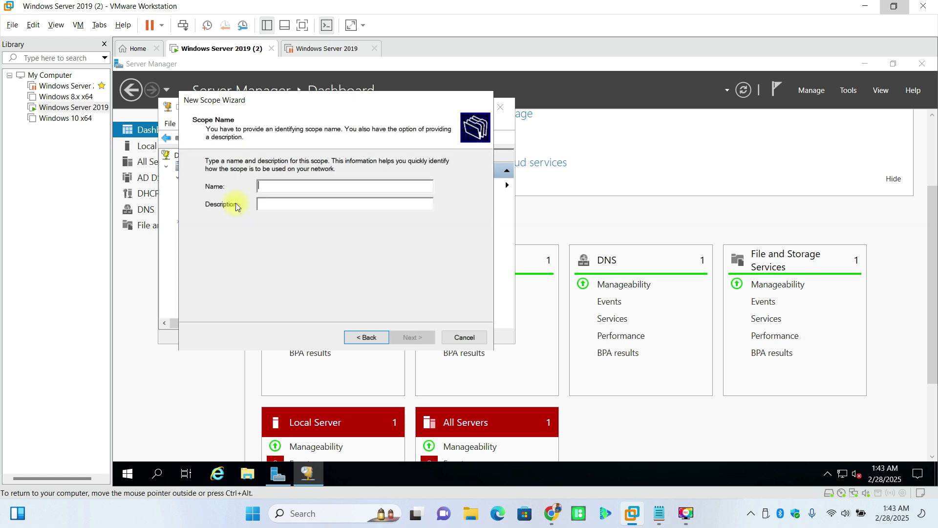
pyautogui.write('Forest')
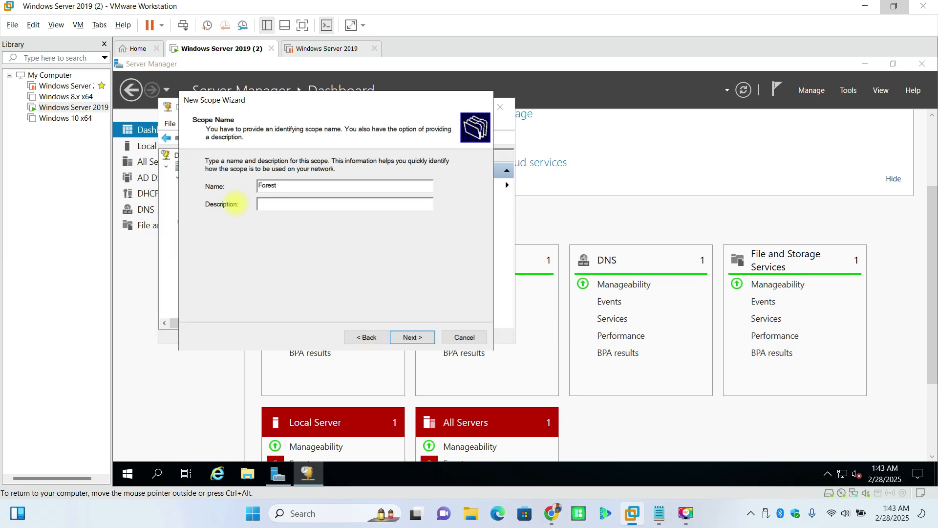
pyautogui.click(311, 206)
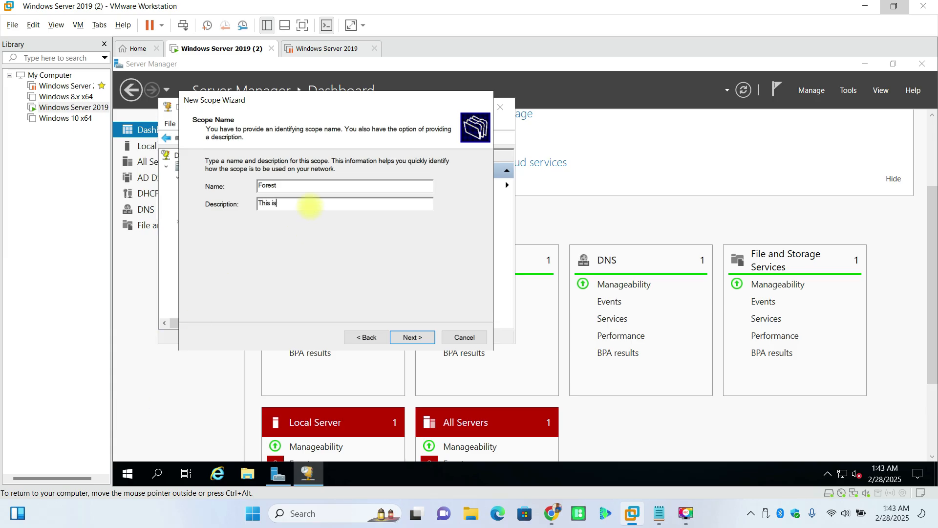
pyautogui.write('This is a scope')
pyautogui.click(424, 336)
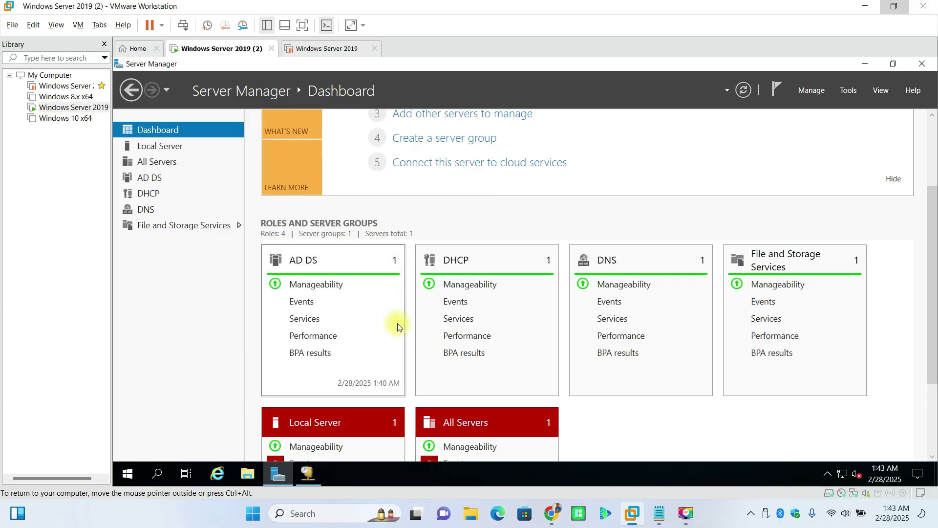
pyautogui.click(305, 474)
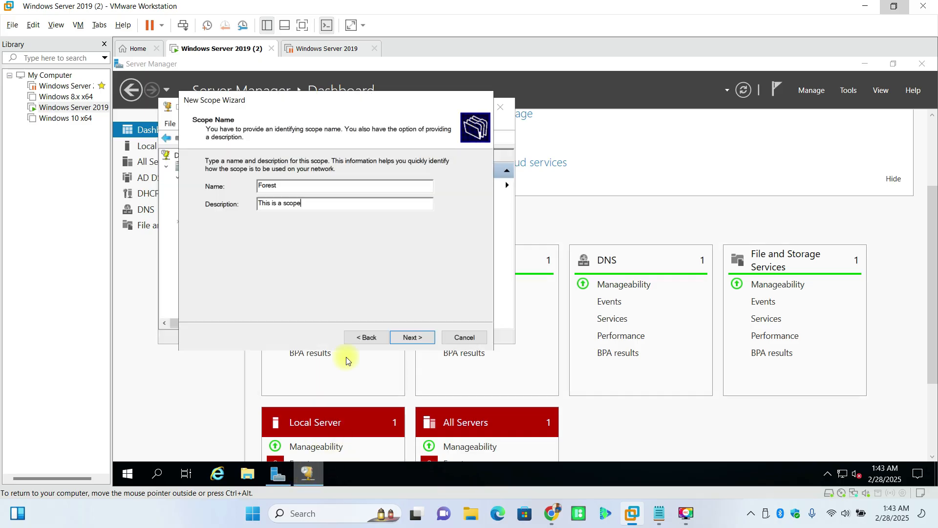
pyautogui.click(408, 338)
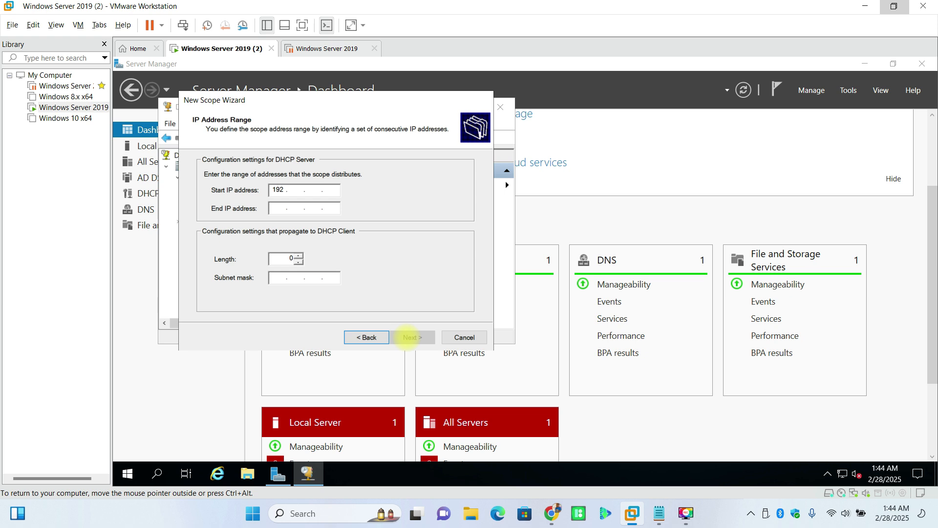
# Step: Enter start address 192.168.153.141, then check the local server's IP address in Server Manager
pyautogui.write('8')
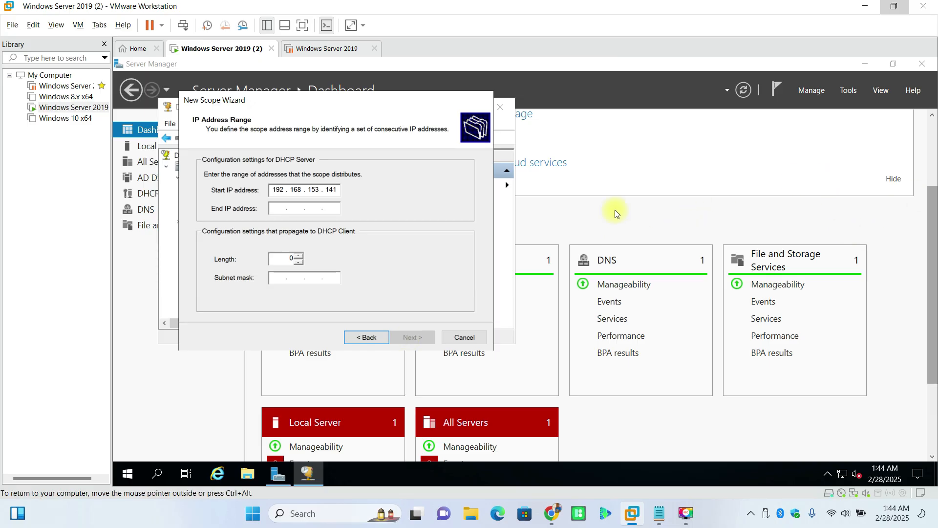
pyautogui.click(277, 480)
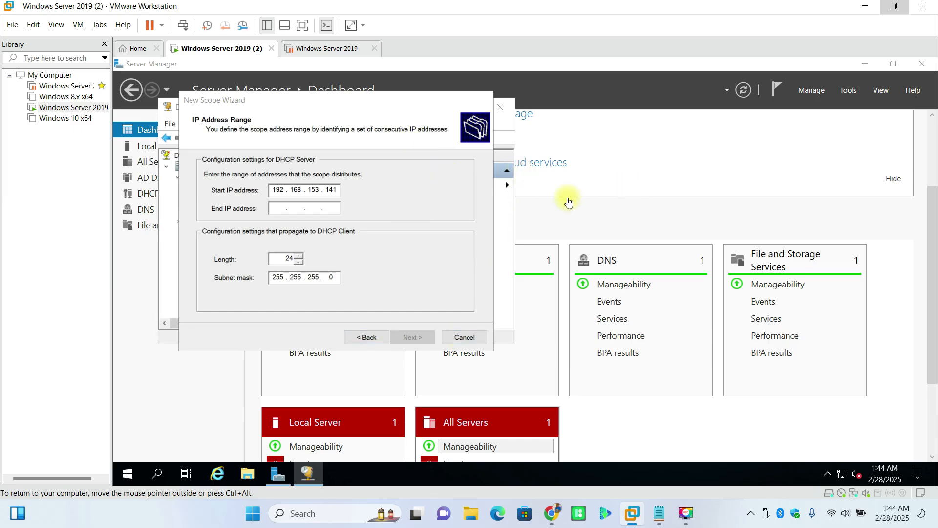
pyautogui.click(508, 178)
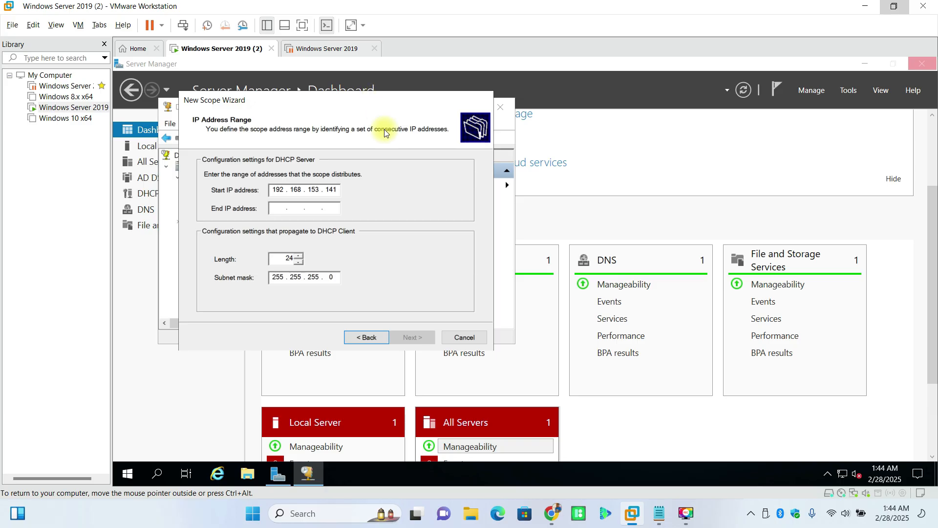
pyautogui.moveTo(376, 100); pyautogui.dragTo(410, 198)
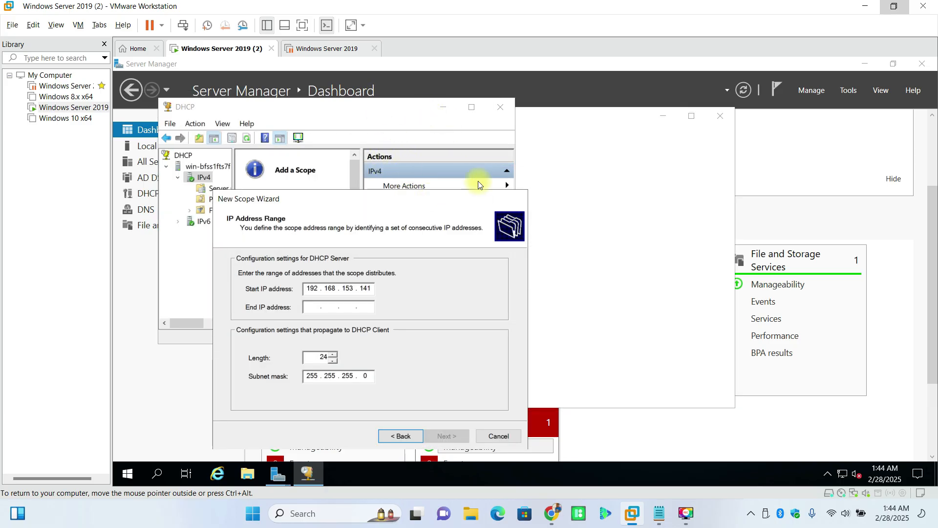
pyautogui.click(802, 225)
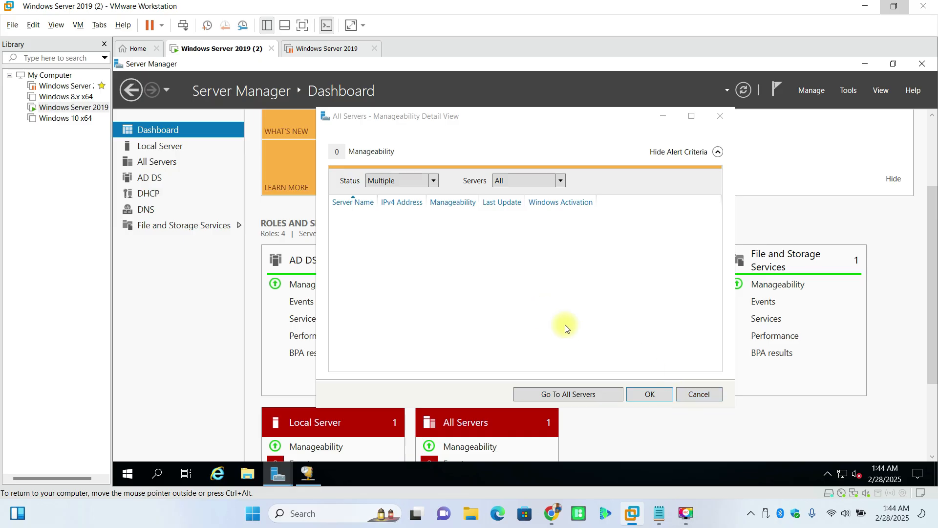
pyautogui.click(631, 394)
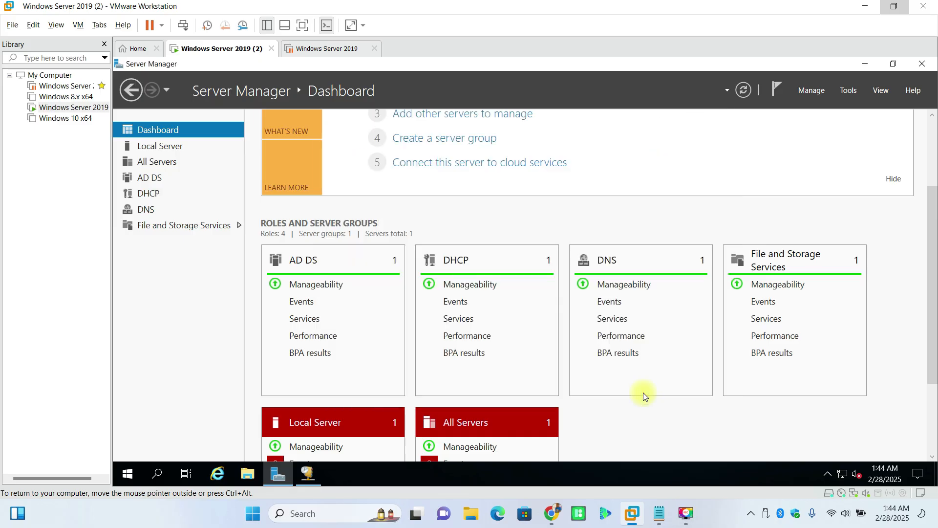
pyautogui.click(172, 148)
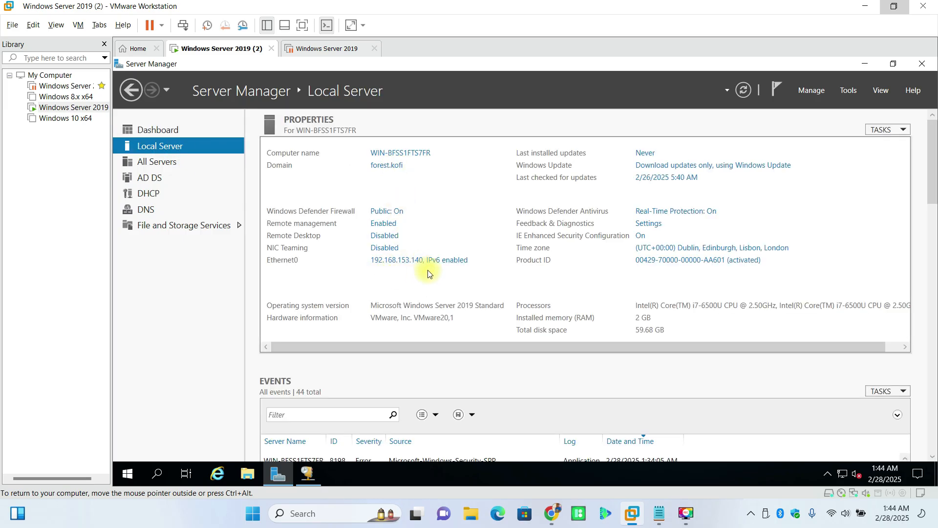
# Step: Start typing the range's end address, targeting 192.168.153.146, in the New Scope Wizard
pyautogui.click(317, 475)
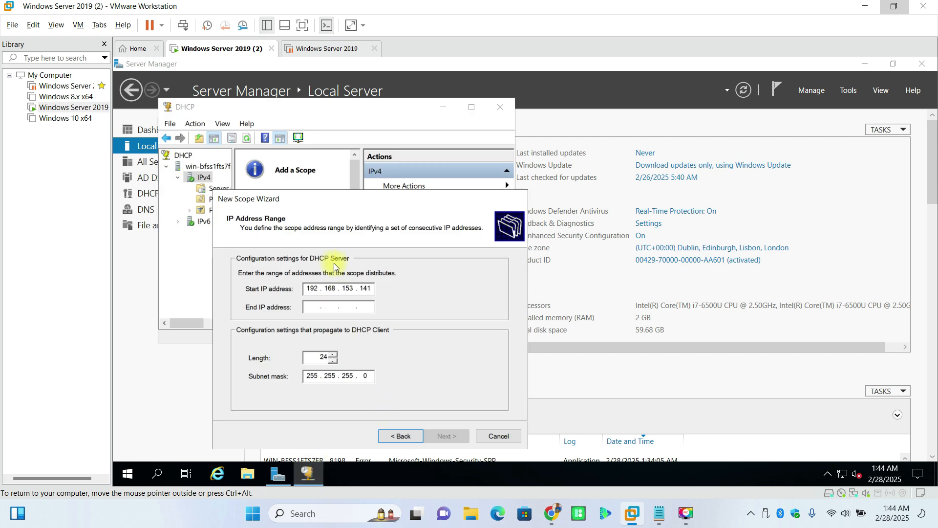
pyautogui.moveTo(378, 201); pyautogui.dragTo(395, 159)
pyautogui.click(333, 260)
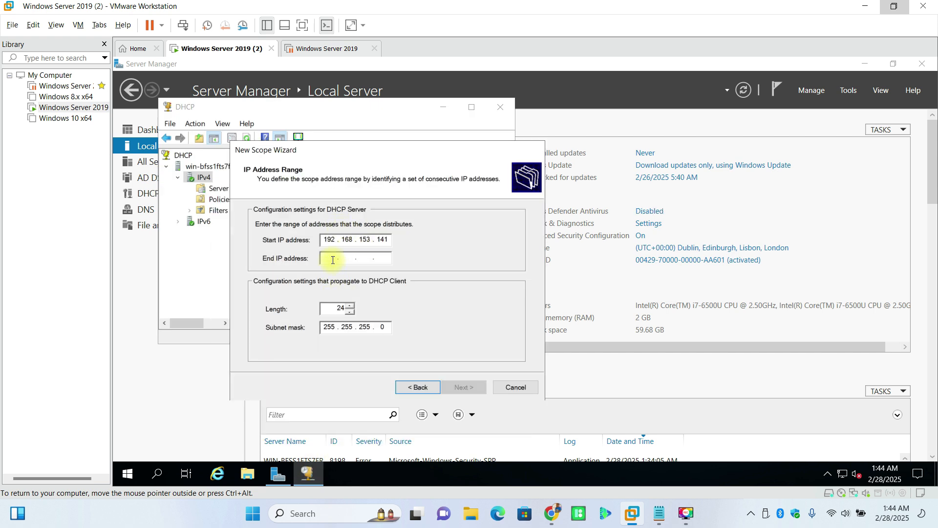
pyautogui.write('192 . 168 . 153 . 15')
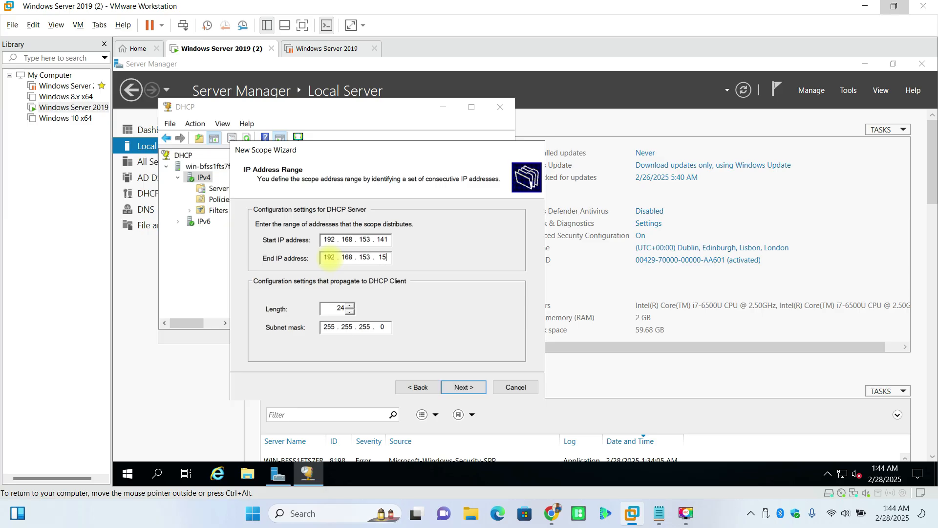
pyautogui.press('BackSpace')
# Step: Accept the range, skip exclusions, edit the lease days, and choose to configure DHCP options now
pyautogui.click(454, 388)
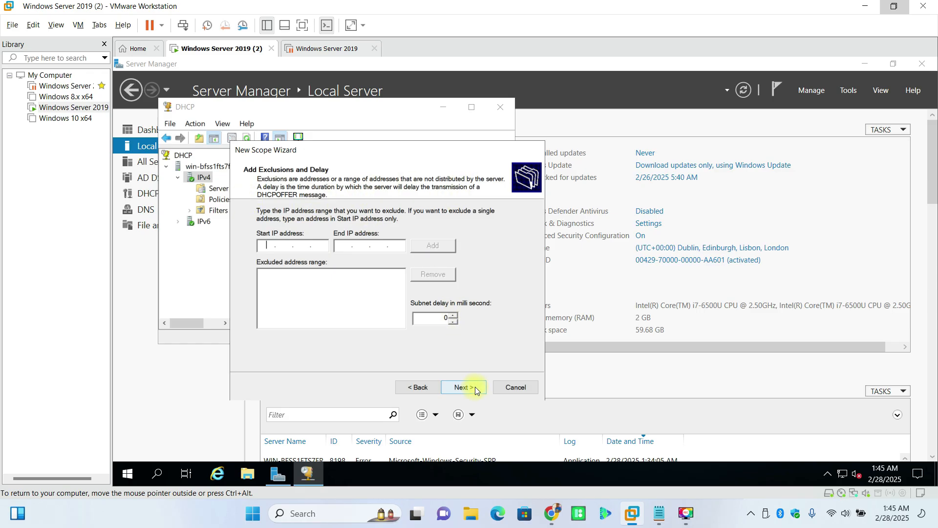
pyautogui.click(472, 387)
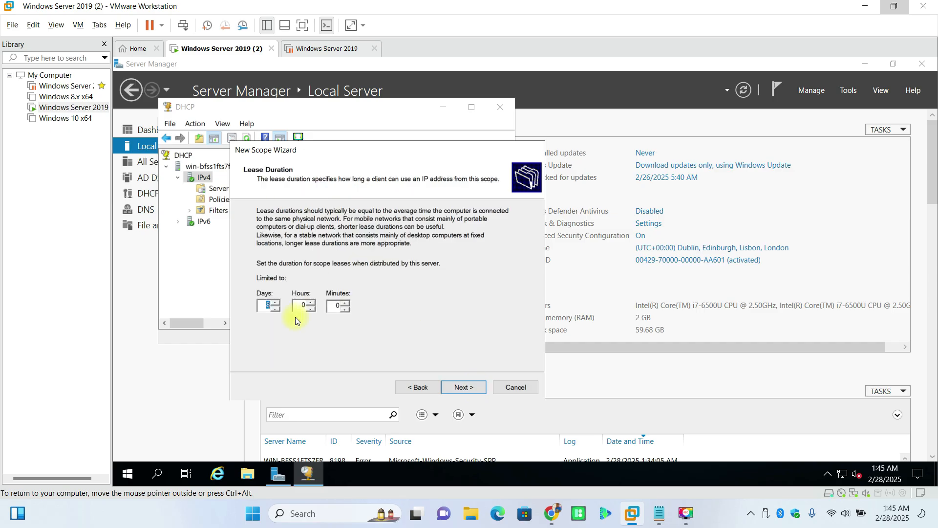
pyautogui.write('0')
pyautogui.click(471, 386)
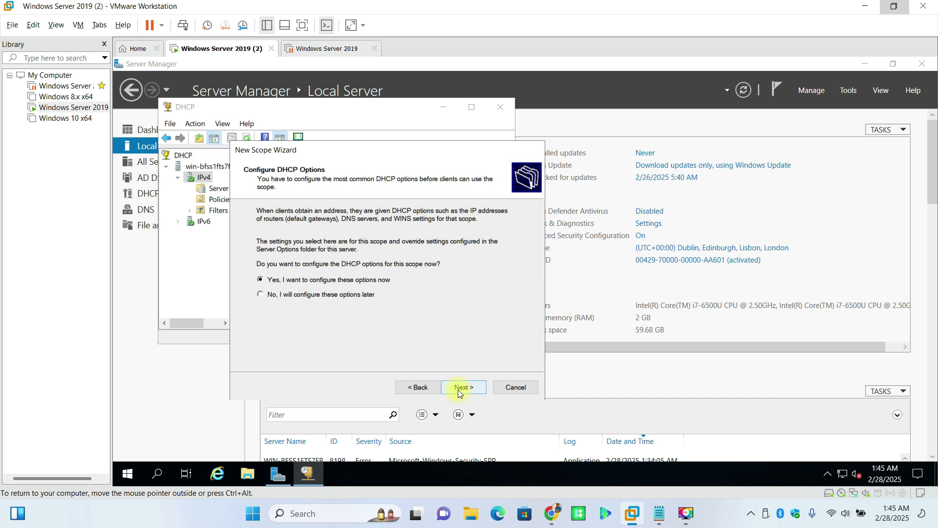
pyautogui.click(458, 389)
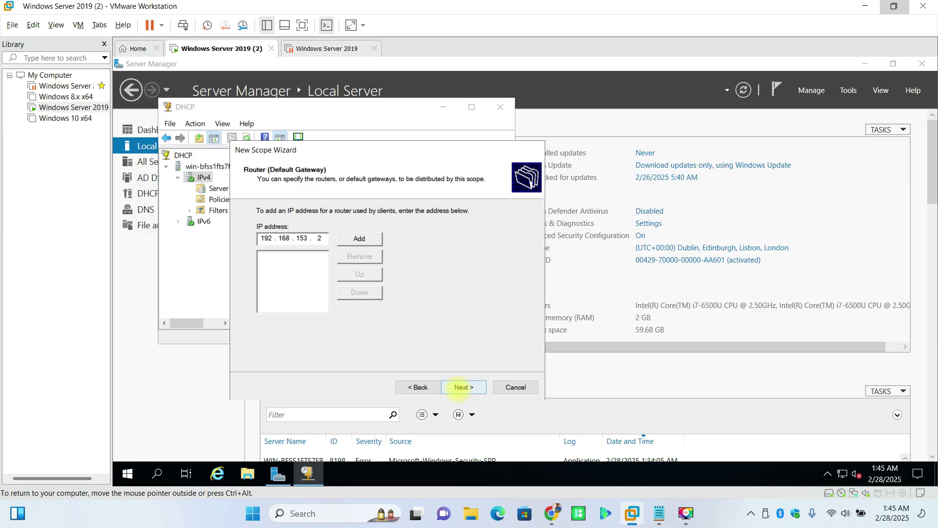
# Step: Add router 192.168.153.2 and replace DNS with forest.kofi resolved to 192.168.153.140
pyautogui.click(370, 239)
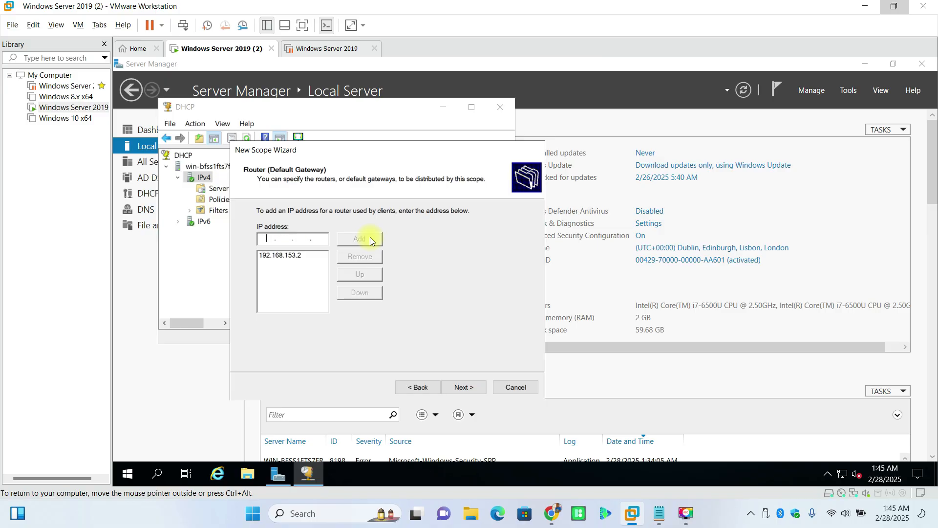
pyautogui.click(461, 387)
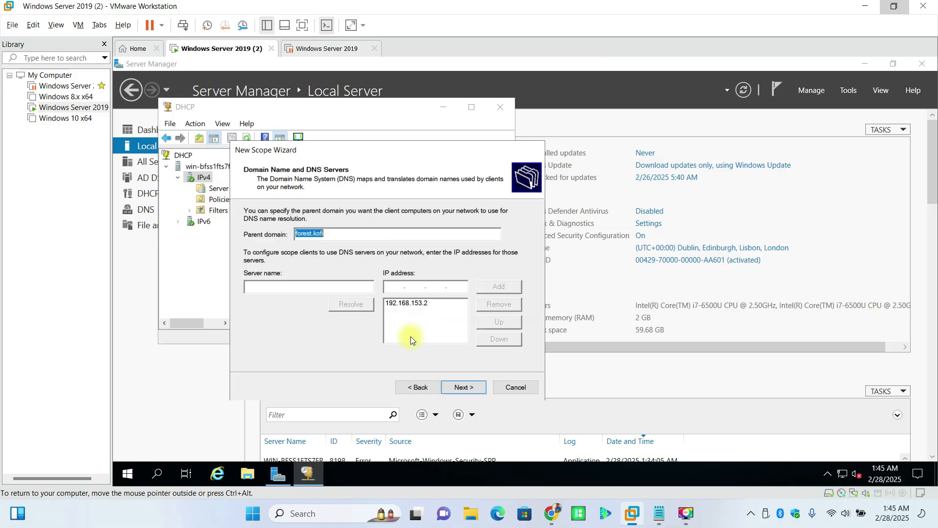
pyautogui.click(305, 285)
pyautogui.write('forest.kofi')
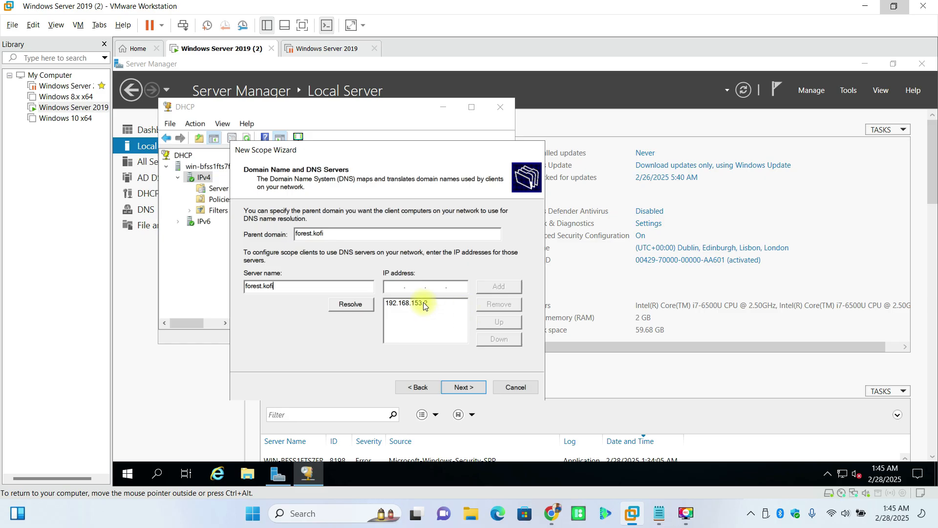
pyautogui.click(450, 304)
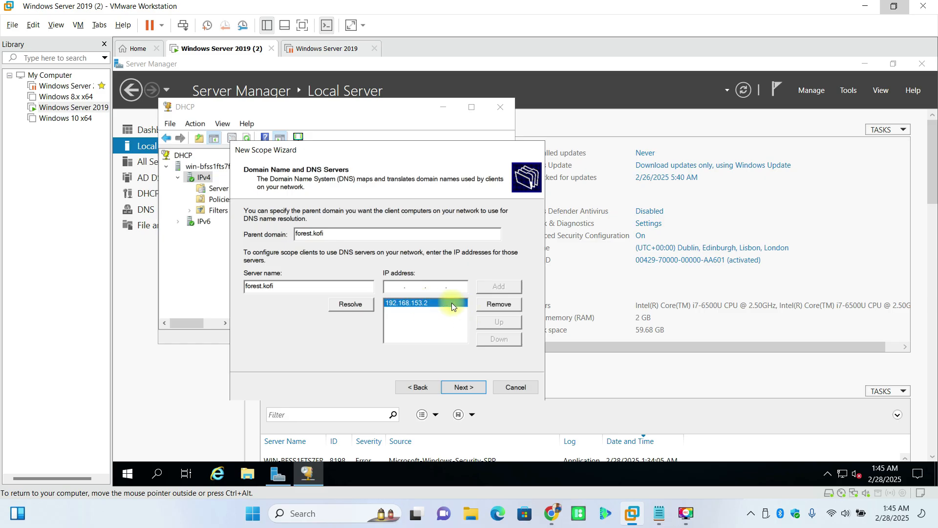
pyautogui.click(494, 304)
pyautogui.write('140')
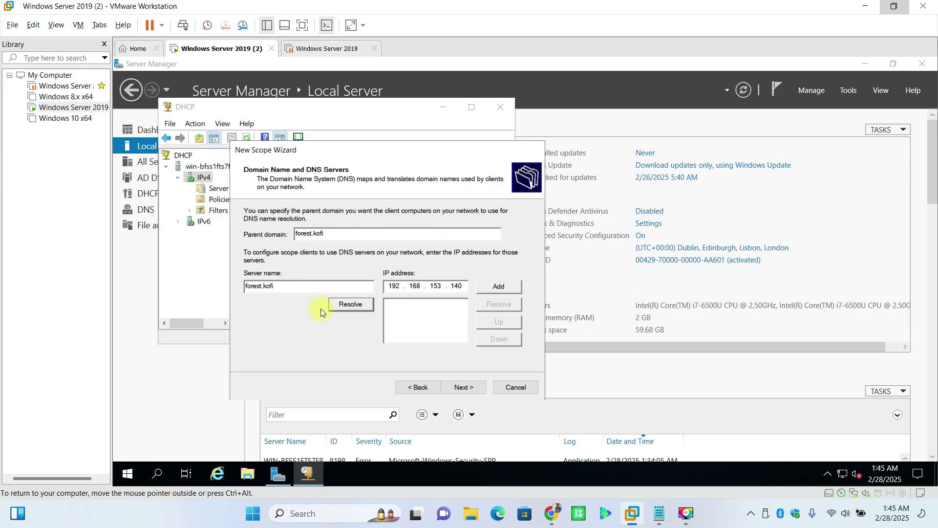
pyautogui.moveTo(339, 231); pyautogui.dragTo(292, 230)
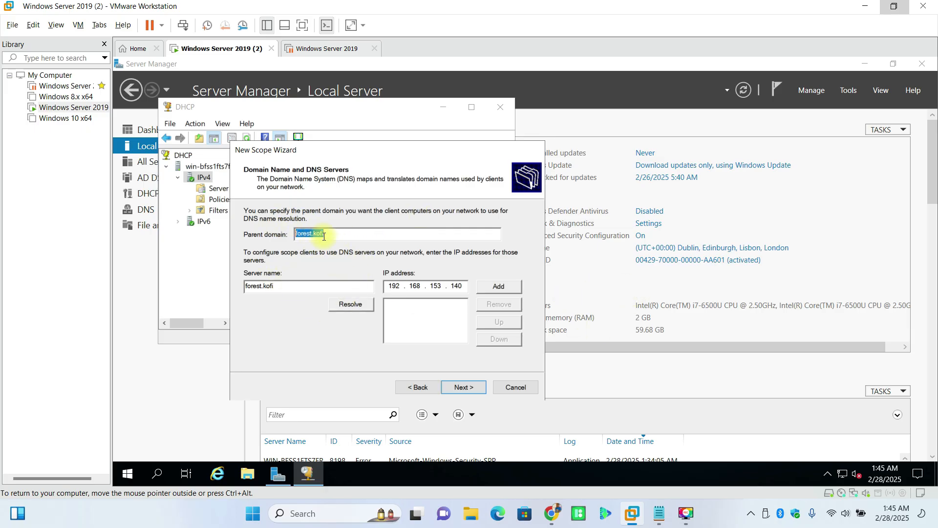
pyautogui.moveTo(295, 288); pyautogui.dragTo(262, 299)
pyautogui.click(347, 304)
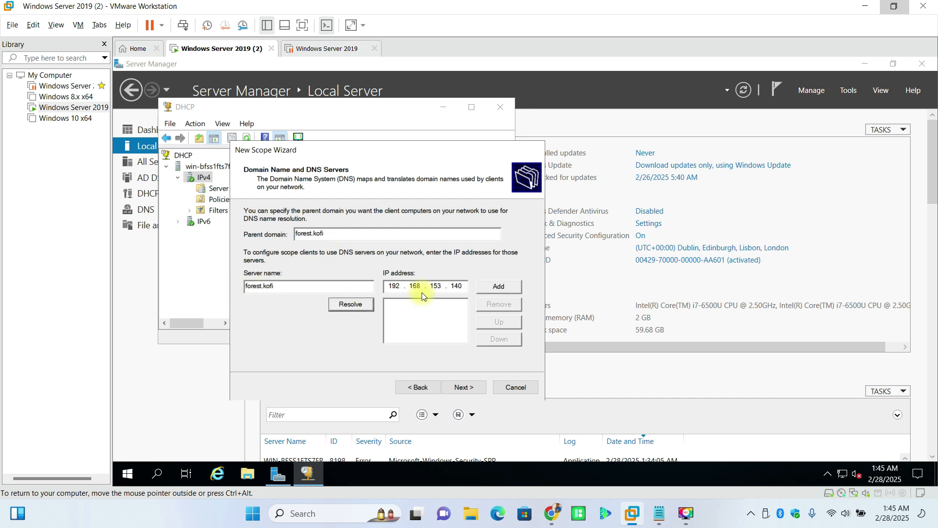
pyautogui.click(501, 286)
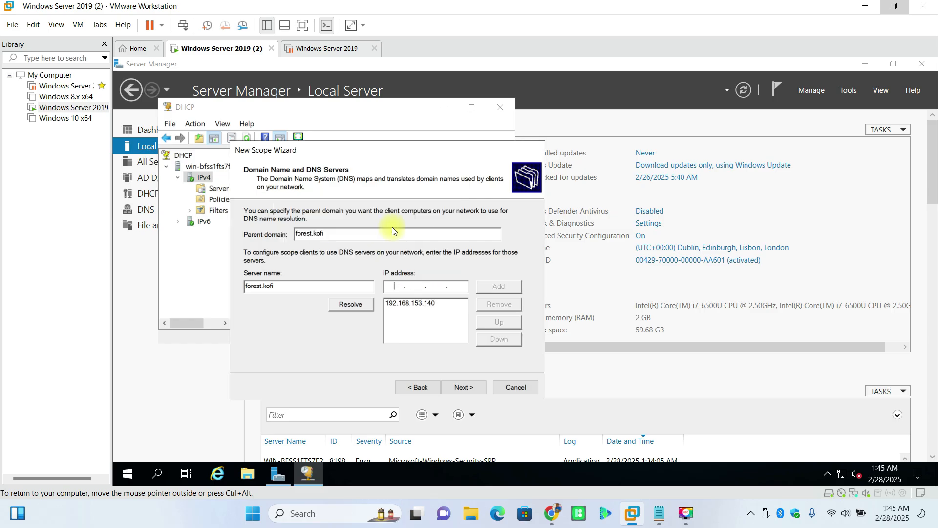
# Step: Skip WINS, keep the scope activated, and finish creating the Forest scope
pyautogui.click(466, 386)
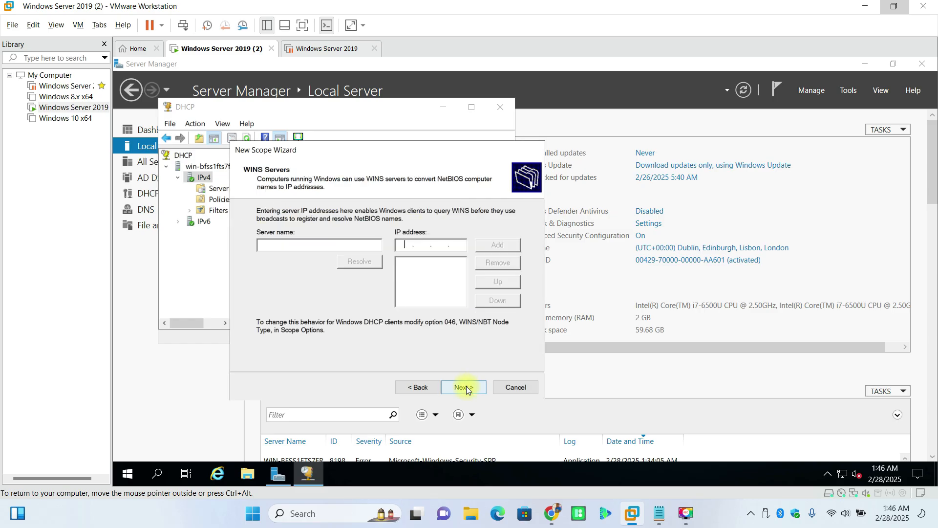
pyautogui.click(468, 386)
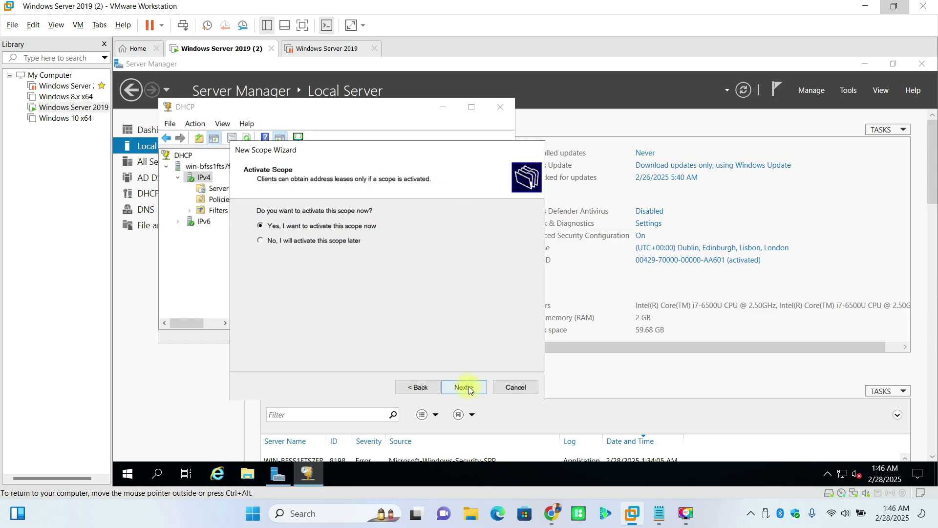
pyautogui.click(468, 386)
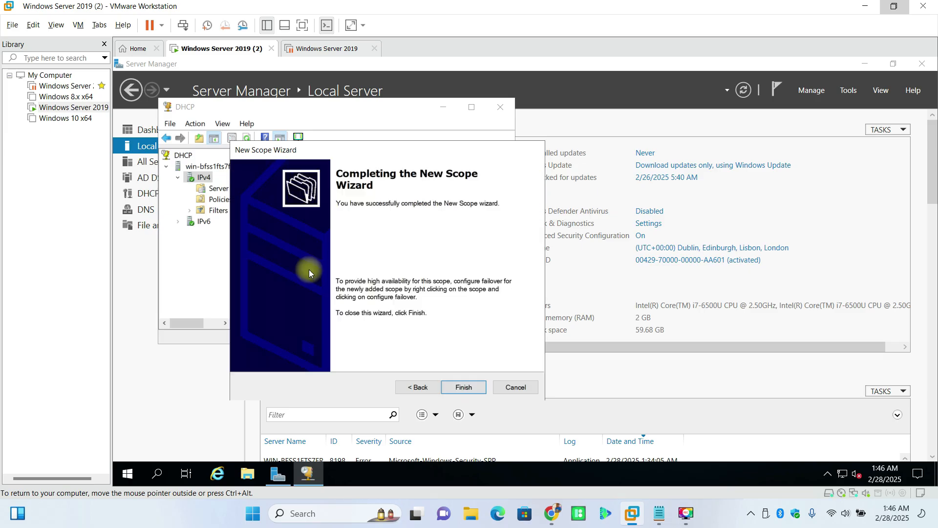
pyautogui.click(460, 386)
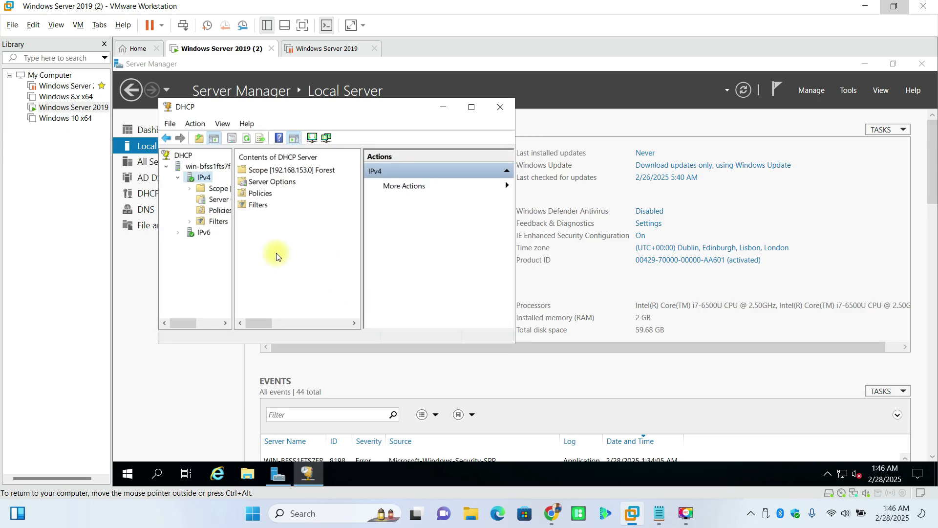
# Step: Inspect the Forest scope's address pool 192.168.153.141–146 and its empty Address Leases
pyautogui.click(264, 170)
pyautogui.doubleClick(262, 171)
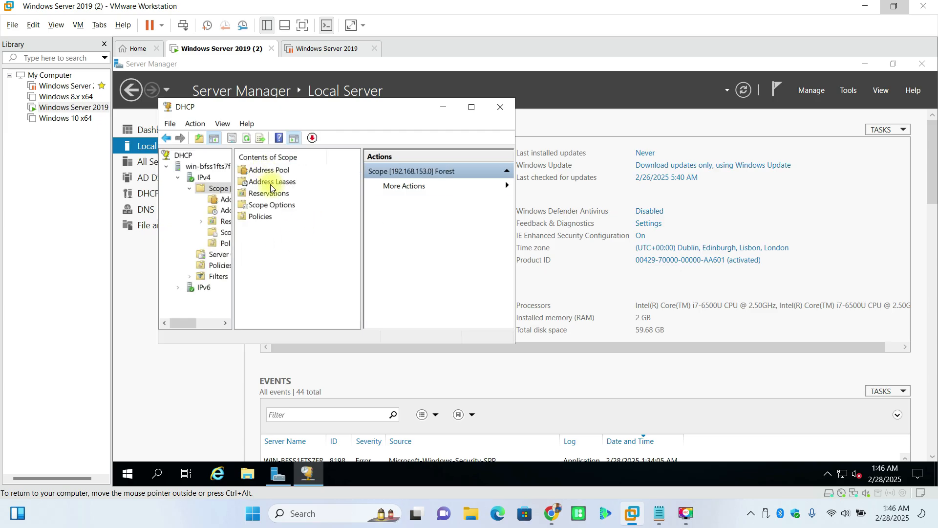
pyautogui.doubleClick(264, 171)
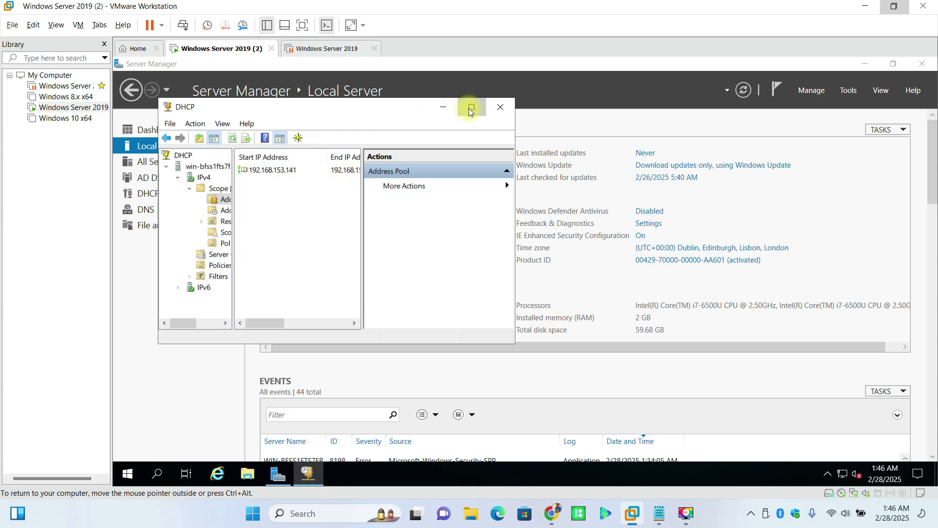
pyautogui.click(471, 107)
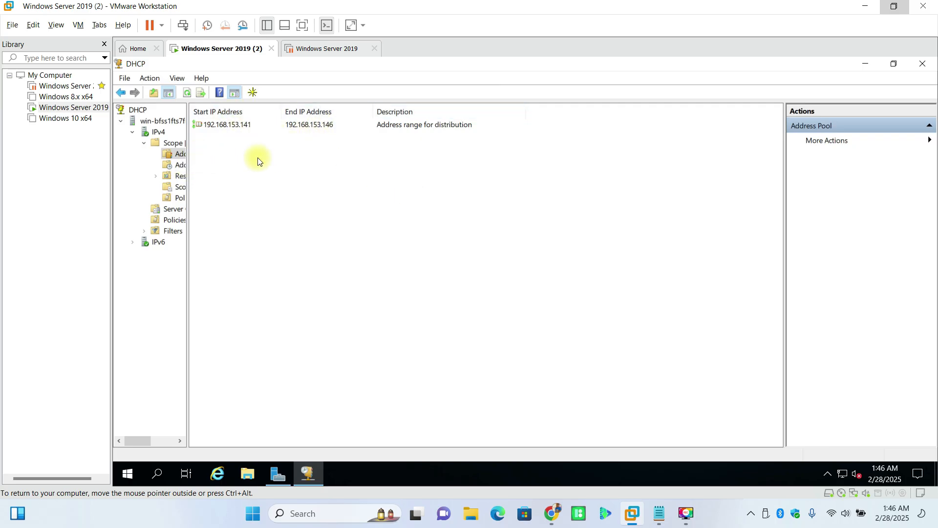
pyautogui.click(180, 168)
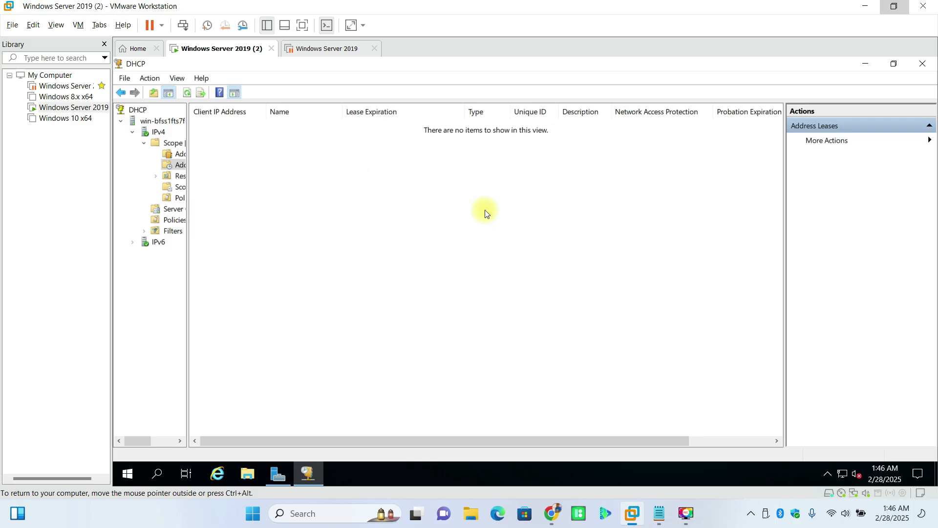
# Step: Close the DHCP console and bring the objectives notes back up on Windows Server 2019 (2)
pyautogui.click(922, 64)
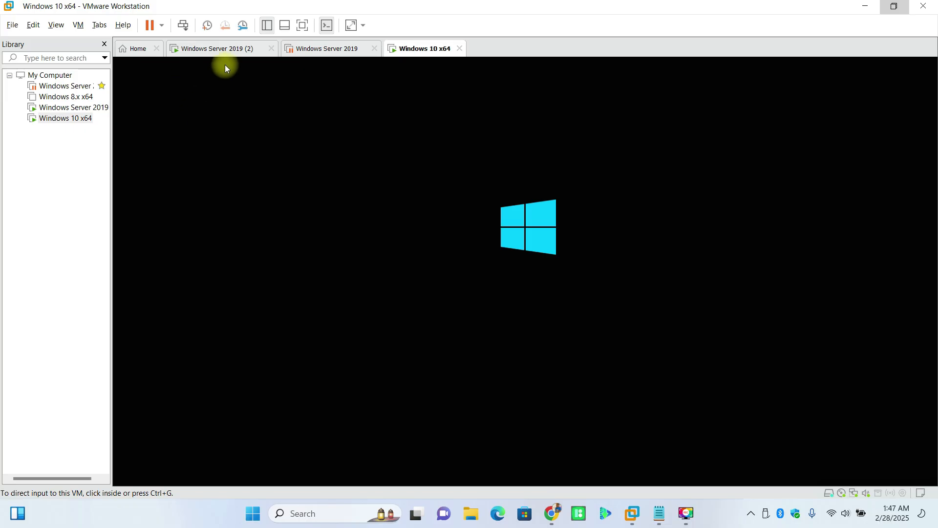
pyautogui.click(234, 50)
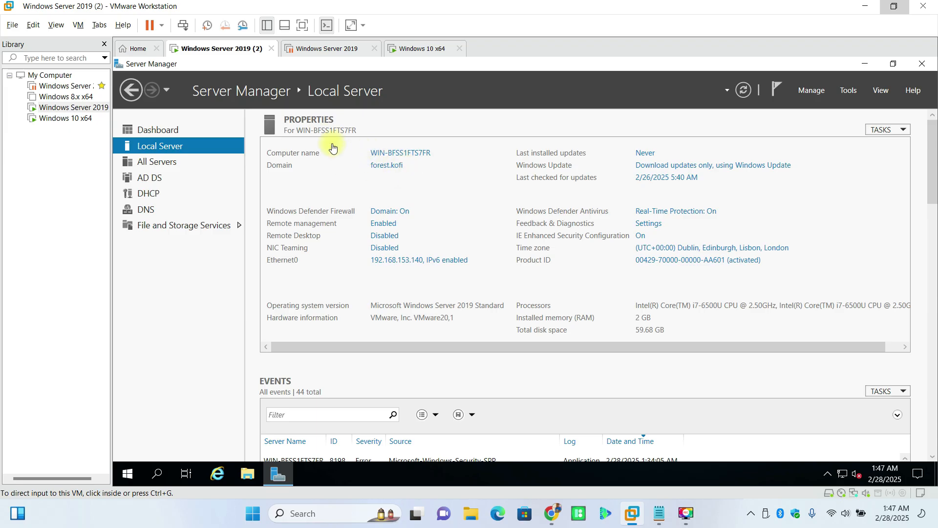
pyautogui.click(658, 512)
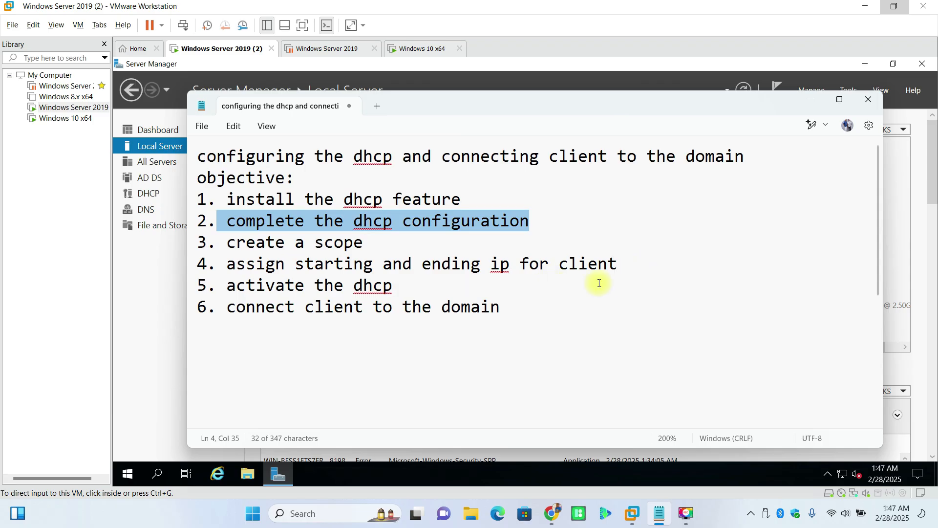
# Step: Highlight objectives 4 and 5 about start/end IPs and activating DHCP
pyautogui.click(629, 266)
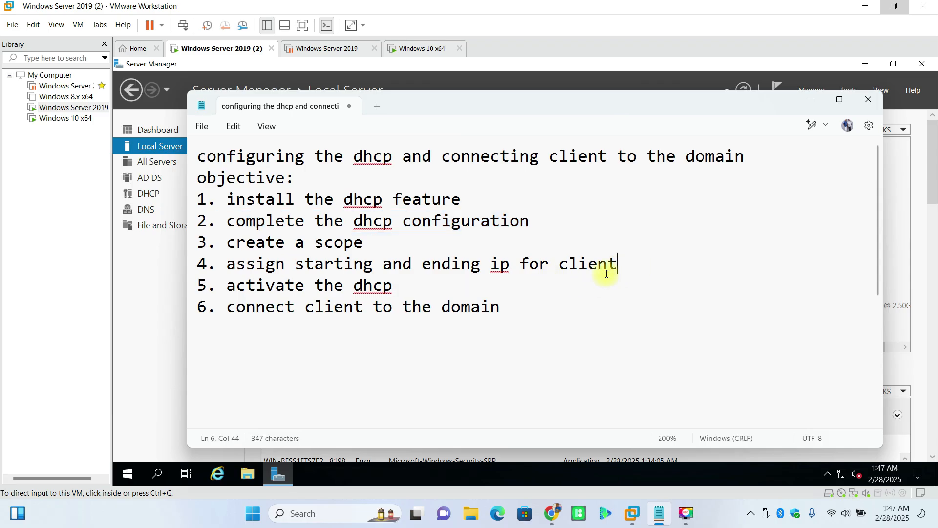
pyautogui.hotkey('shift', 'Down')
pyautogui.hotkey('shift', 'Right')
pyautogui.moveTo(500, 275); pyautogui.dragTo(215, 264)
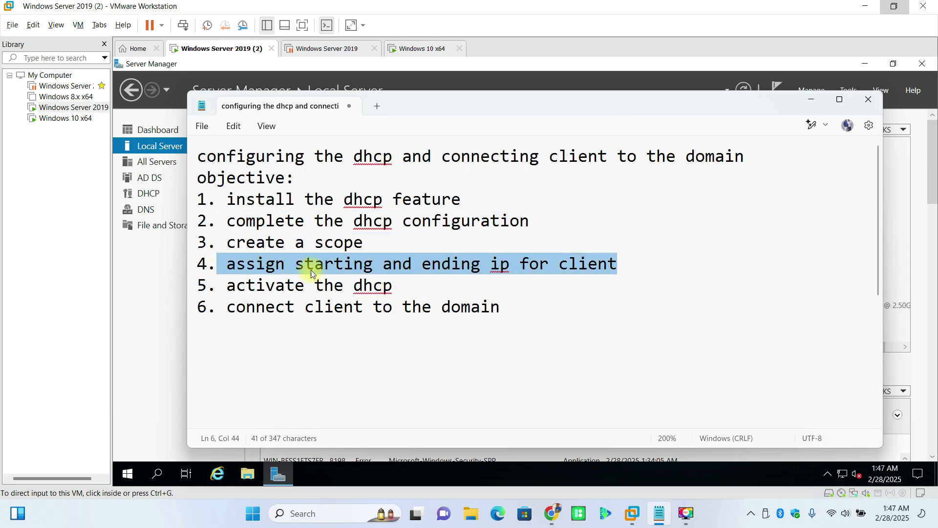
pyautogui.moveTo(409, 288); pyautogui.dragTo(276, 287)
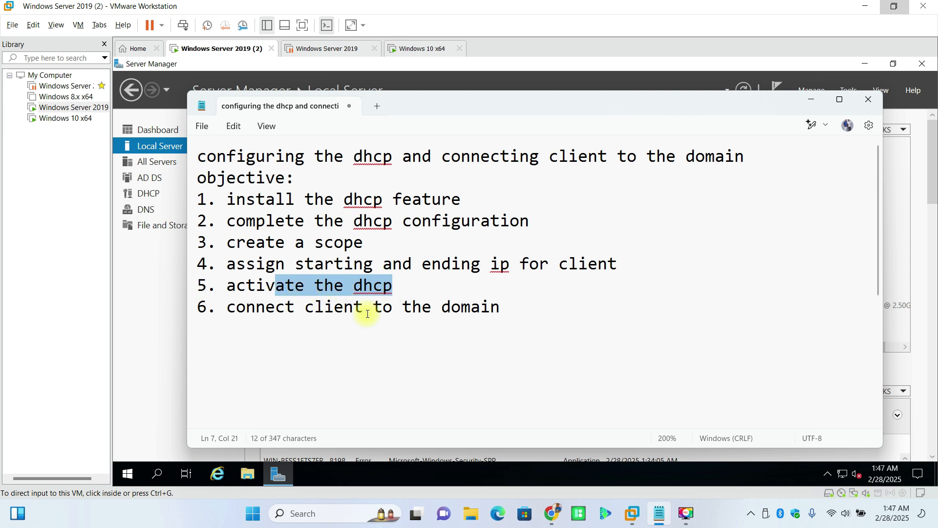
# Step: Highlight objective 6 on joining the client to the domain, then move to the Windows 10 x64 VM
pyautogui.click(517, 314)
pyautogui.hotkey('shift', 'Down')
pyautogui.hotkey('shift', 'Right')
pyautogui.keyDown('shift'); pyautogui.click(309, 306); pyautogui.keyUp('shift')
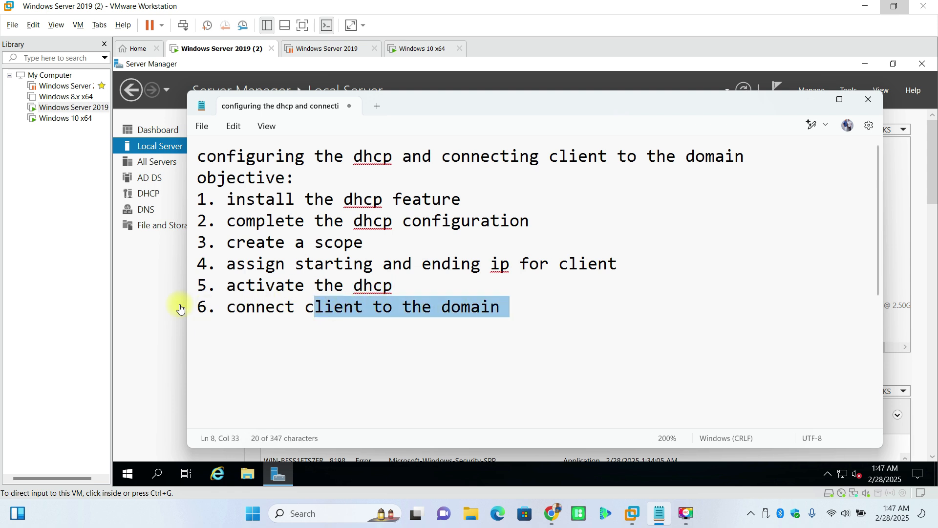
pyautogui.click(155, 288)
pyautogui.click(413, 49)
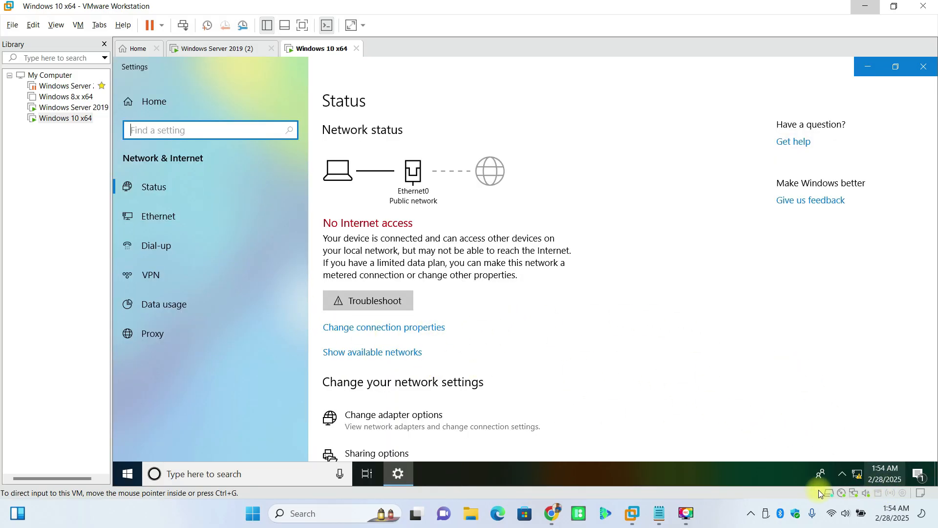
# Step: From the taskbar network icon, go to Network & Internet settings and then Change adapter options
pyautogui.click(857, 478)
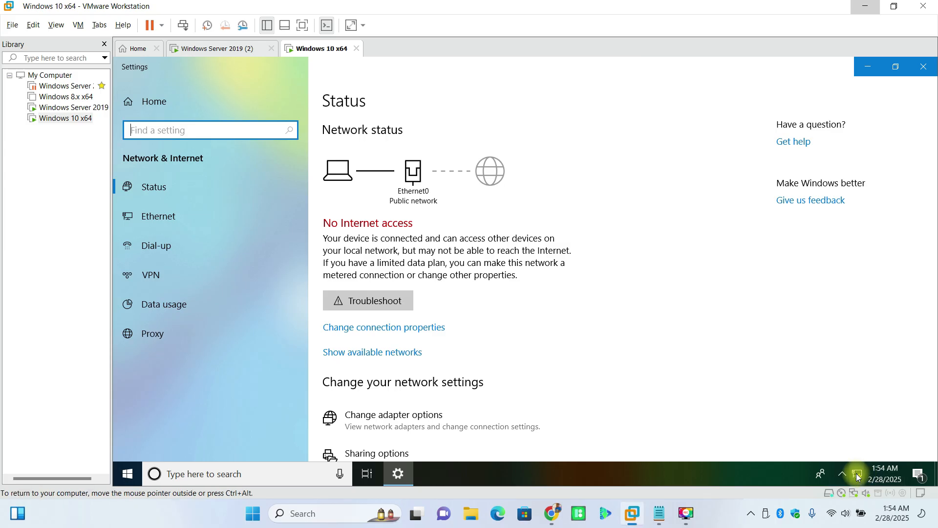
pyautogui.rightClick(858, 477)
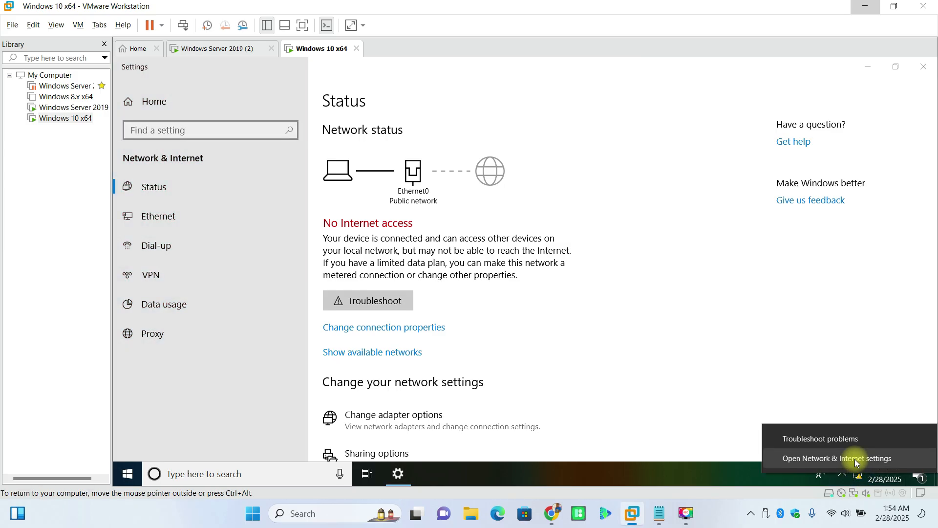
pyautogui.click(854, 459)
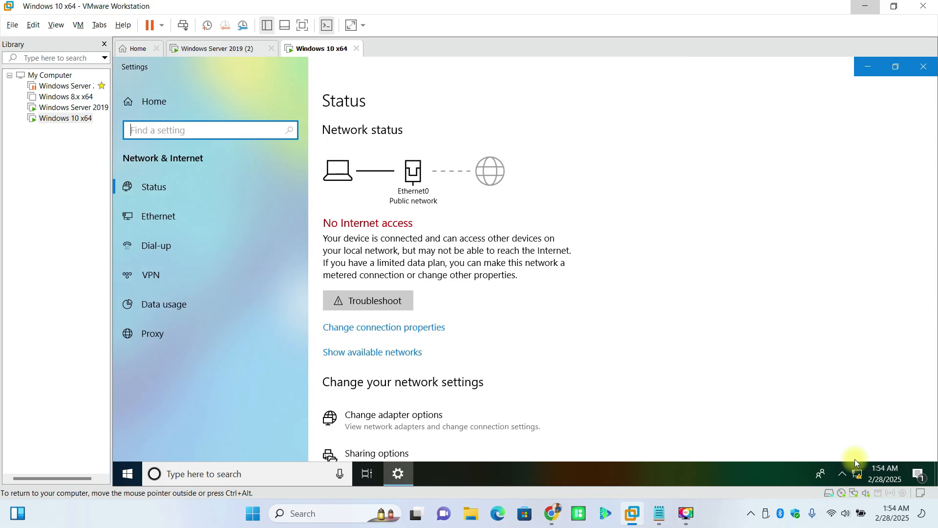
pyautogui.scroll(-1, 508, 360)
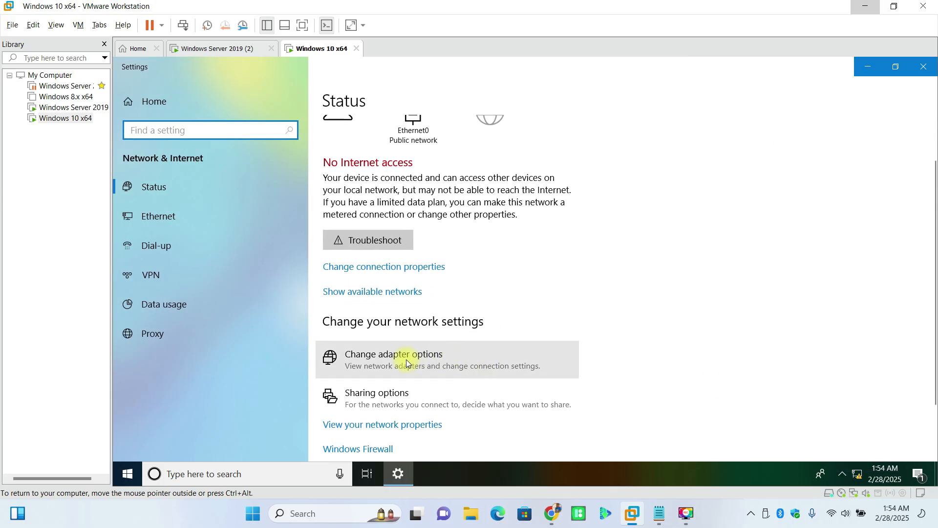
pyautogui.click(403, 359)
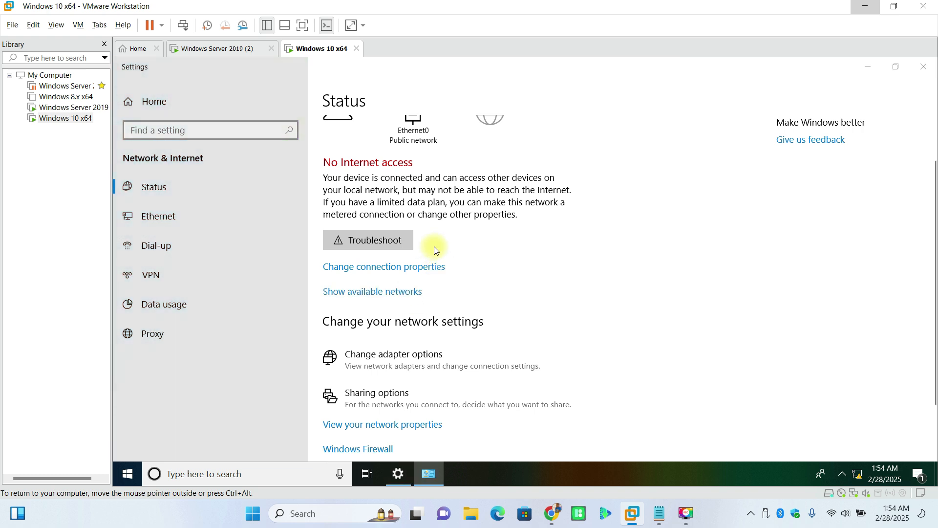
# Step: Open Ethernet0's Status window and request its admin-protected Properties
pyautogui.click(275, 169)
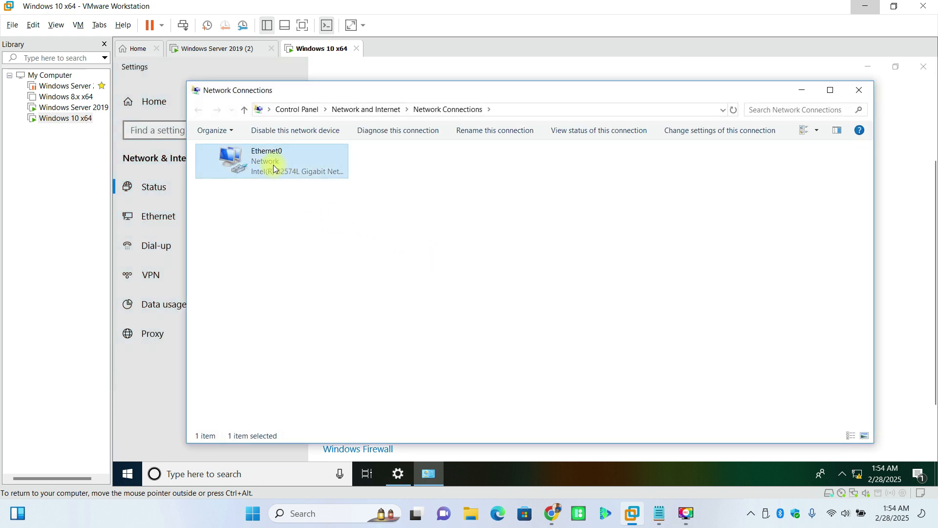
pyautogui.doubleClick(275, 169)
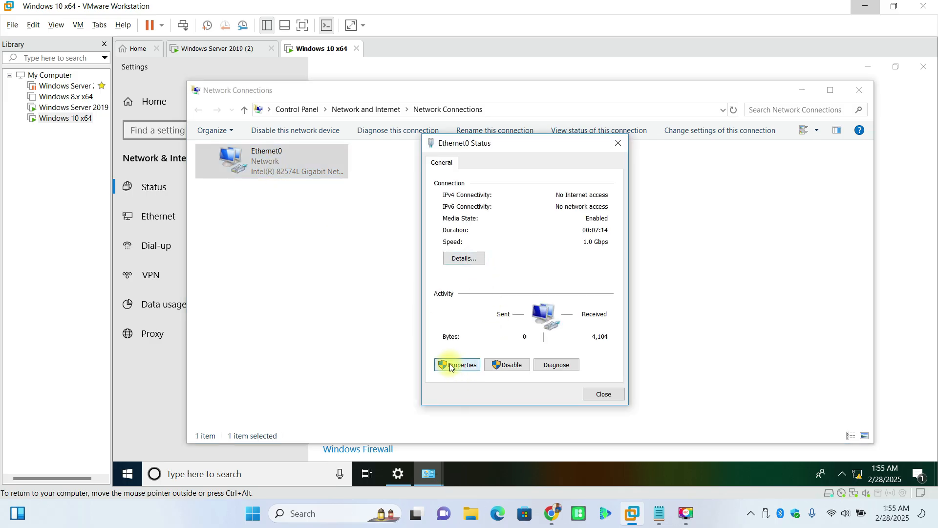
pyautogui.click(451, 365)
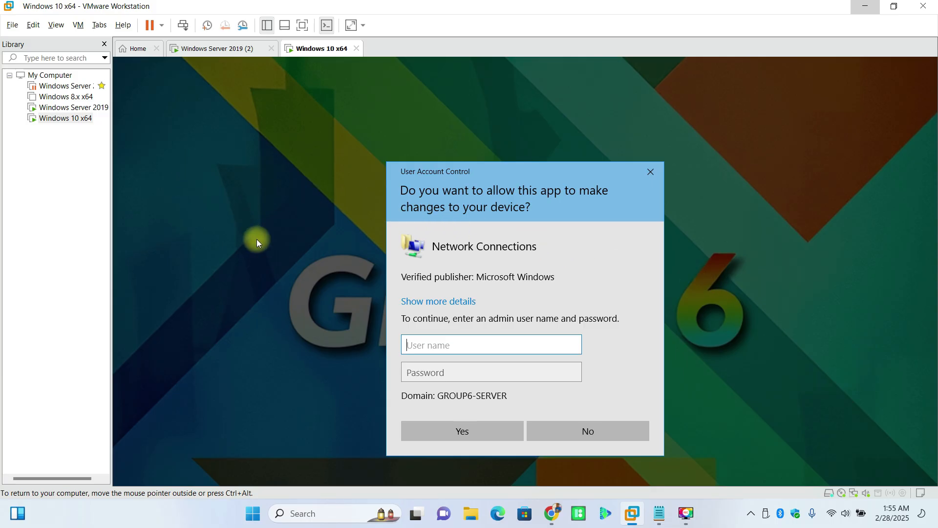
# Step: Approve the UAC prompt with the Administrator user name and its password
pyautogui.write('Administrator')
pyautogui.press('Tab')
pyautogui.write('P@ssw0rd123')
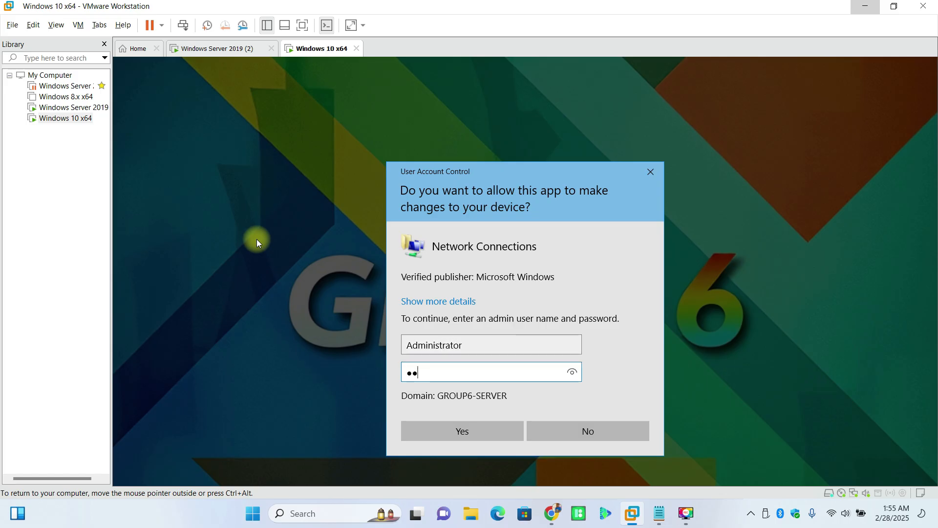
pyautogui.write('********')
pyautogui.press('Return')
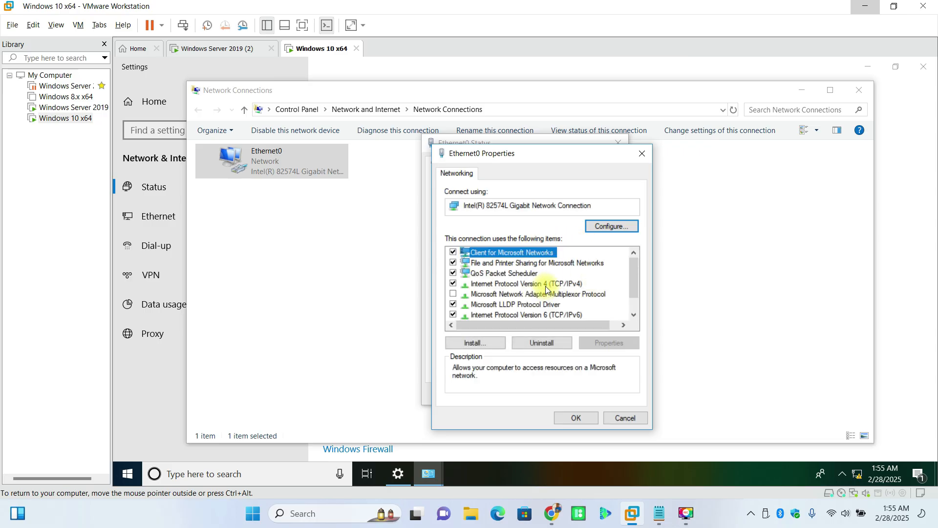
# Step: Set Ethernet0 IPv4 to 192.168.153.141, mask 255.255.255.0, gateway 192.168.153.2, DNS 192.168.153.140
pyautogui.doubleClick(539, 283)
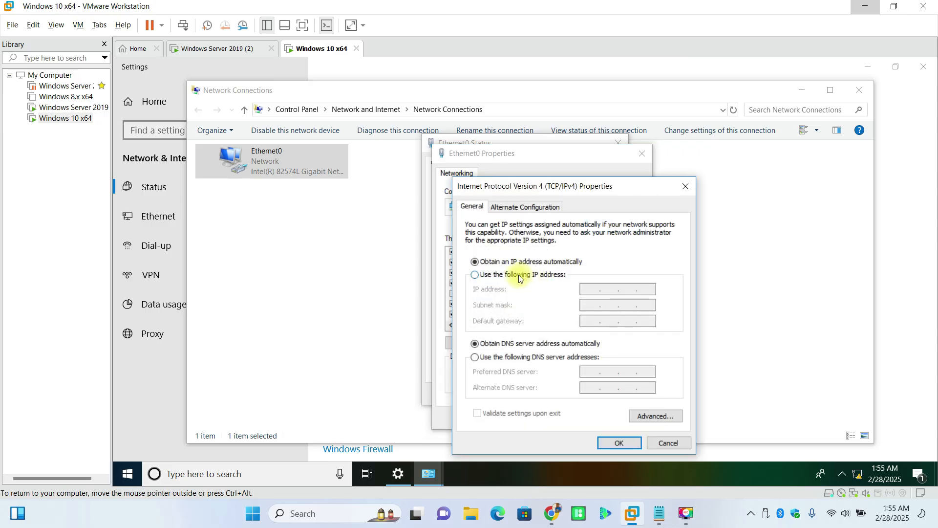
pyautogui.click(518, 274)
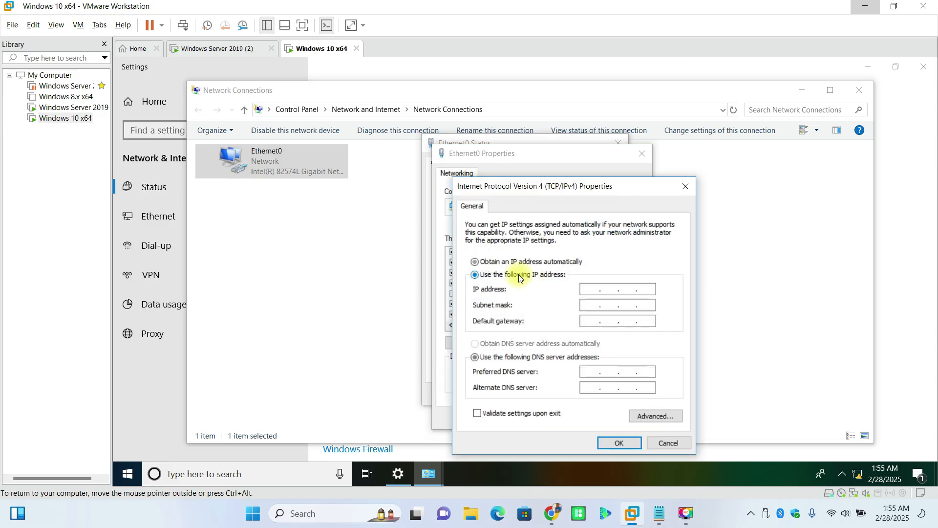
pyautogui.click(589, 288)
pyautogui.write('192 . 168 . ')
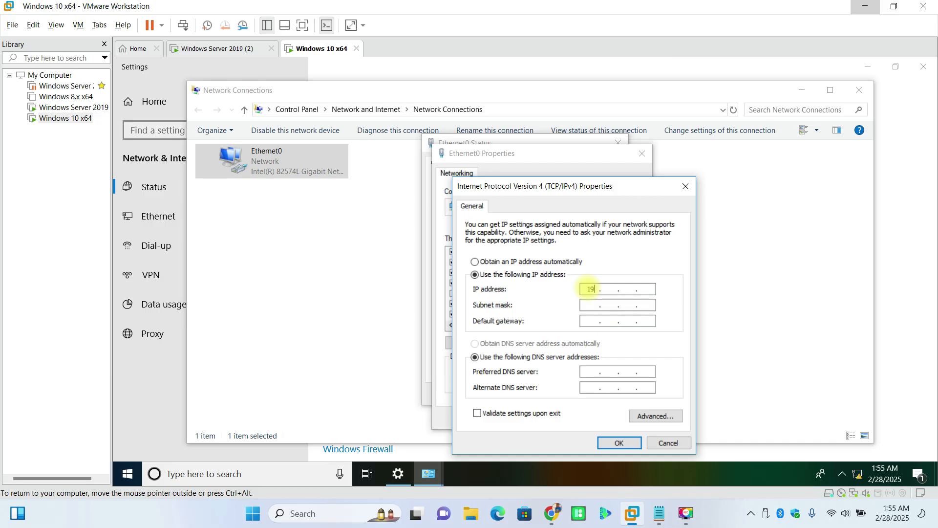
pyautogui.write('153 . 141')
pyautogui.click(590, 303)
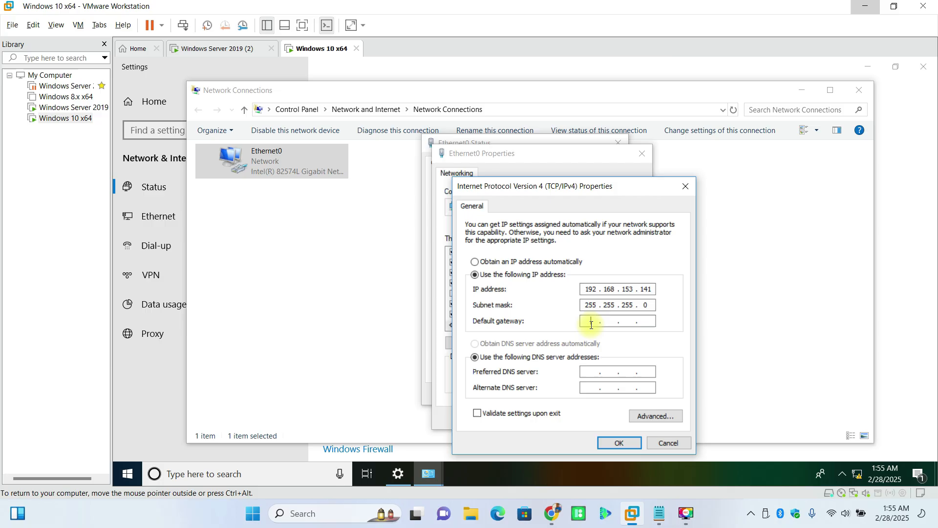
pyautogui.click(590, 322)
pyautogui.write('192 . 168 . 153')
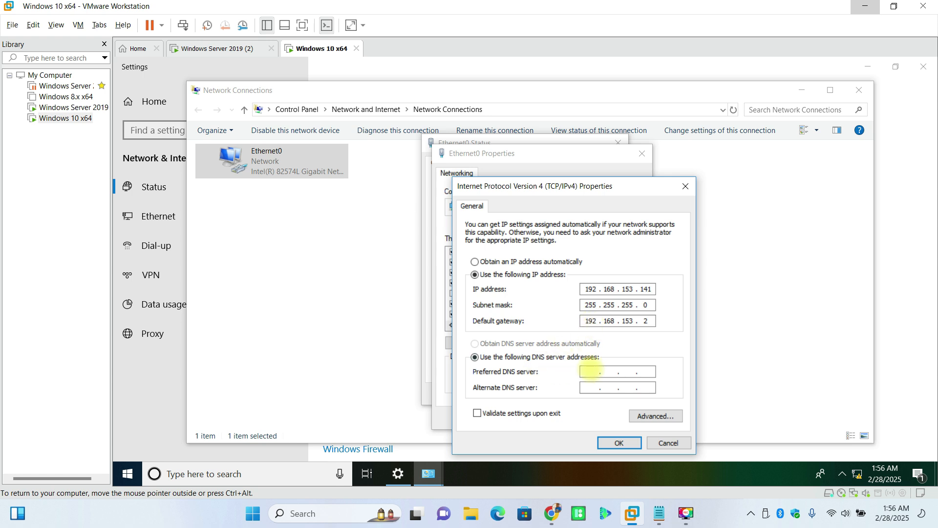
pyautogui.click(590, 371)
pyautogui.write('192 . 168 . 153 . 140')
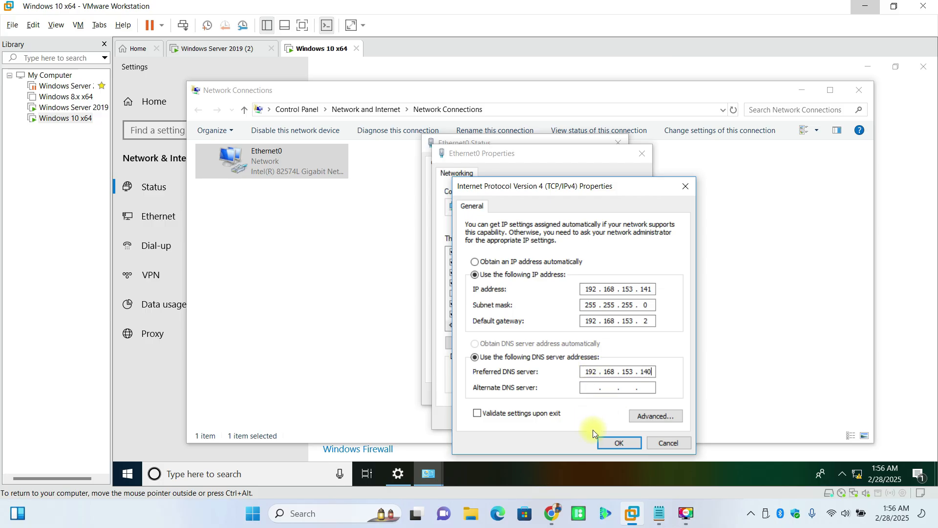
pyautogui.click(612, 441)
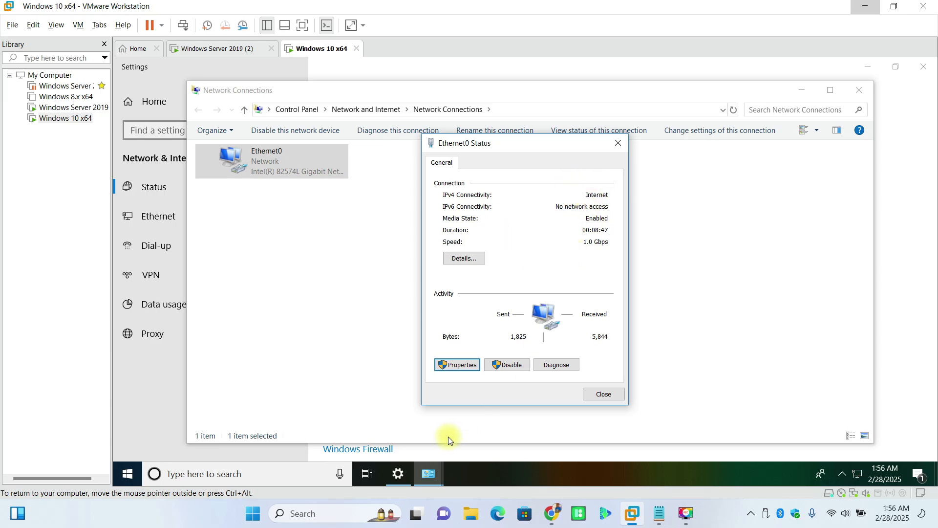
# Step: Confirm Ethernet0 Properties to apply the new settings and bring up File Explorer
pyautogui.click(226, 482)
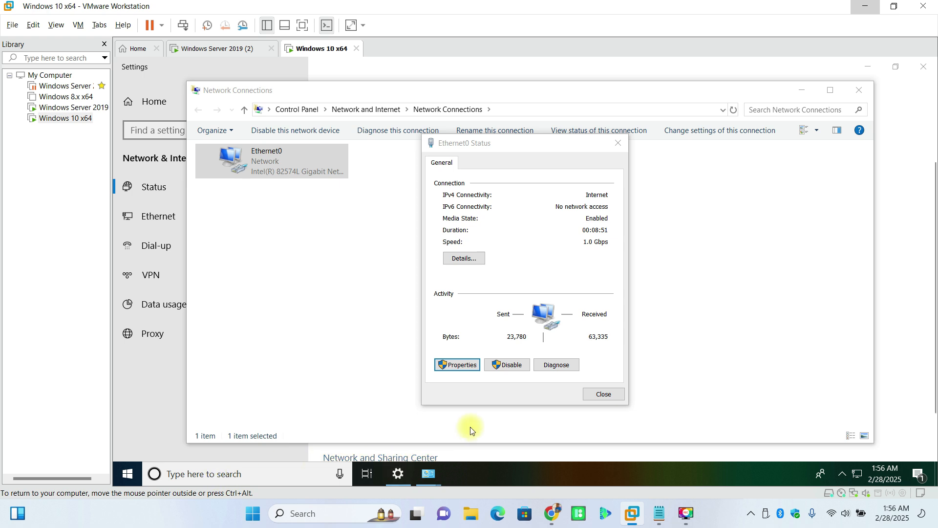
pyautogui.click(507, 428)
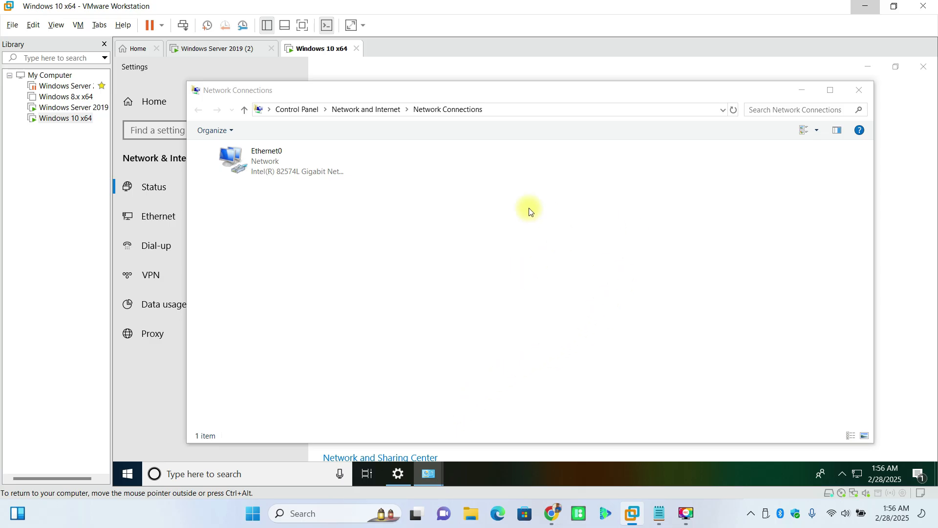
pyautogui.click(500, 217)
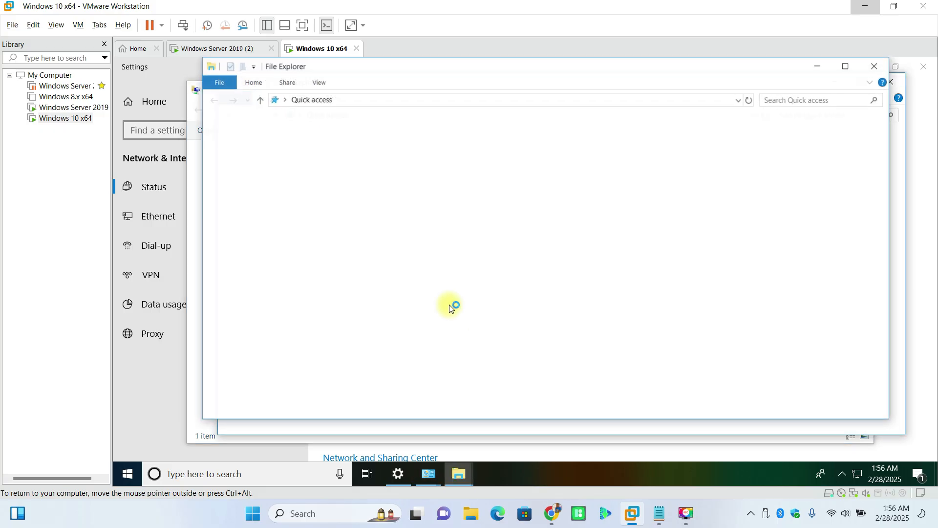
pyautogui.click(875, 68)
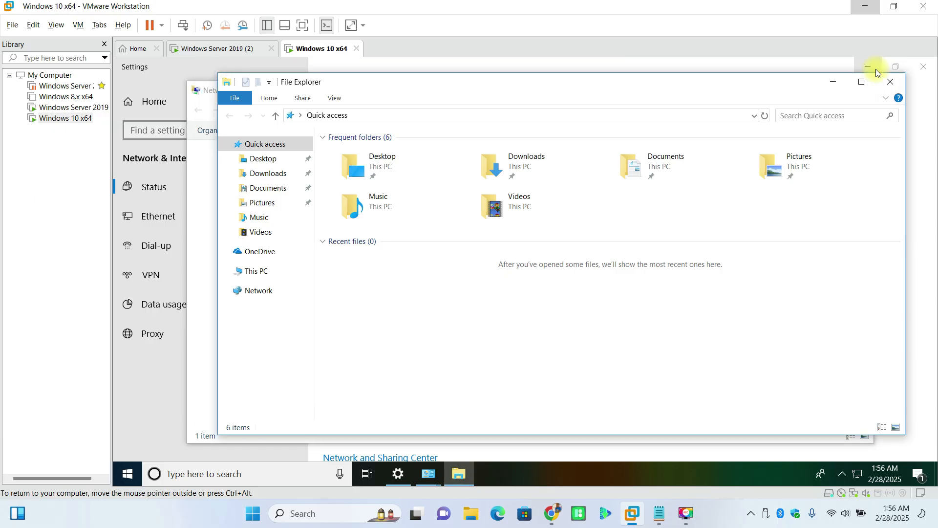
# Step: Show This PC's Properties to reach the System information page
pyautogui.click(249, 275)
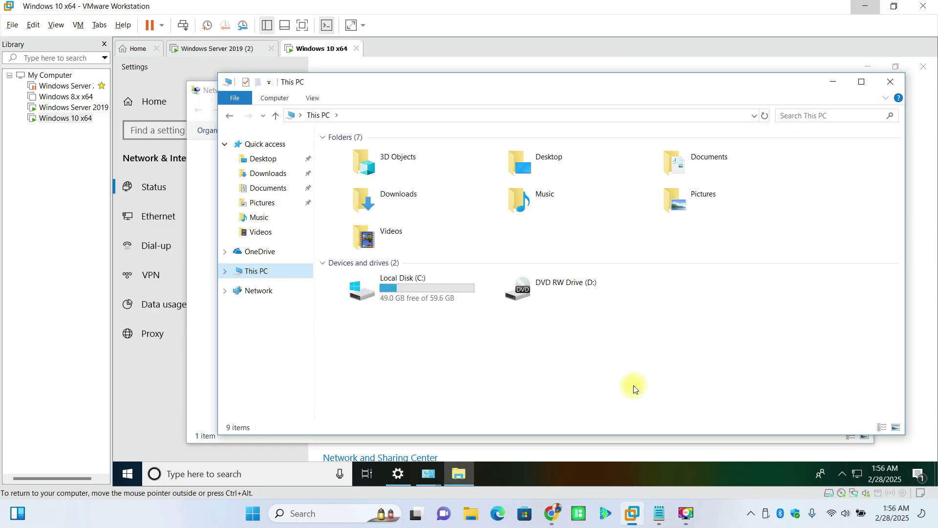
pyautogui.rightClick(603, 374)
pyautogui.click(659, 367)
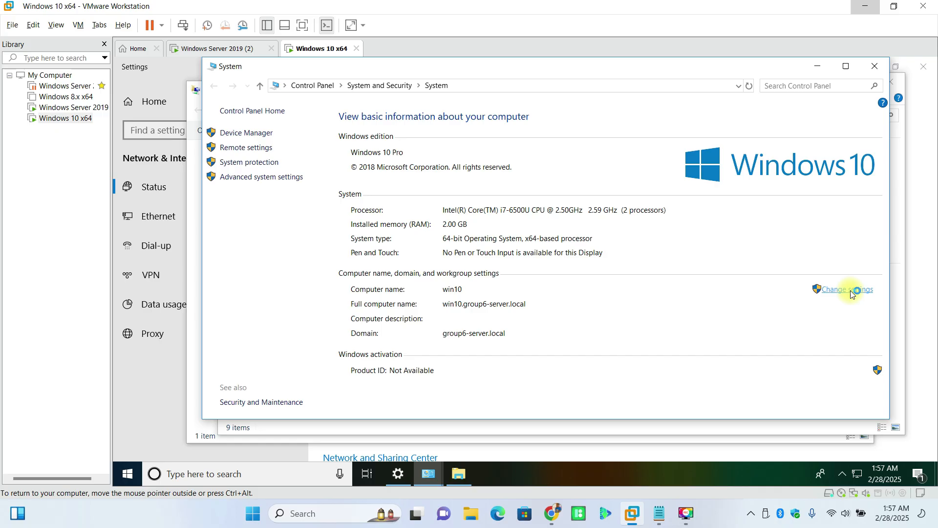
# Step: Choose Change settings and approve it with the Administrator account and its password
pyautogui.click(850, 291)
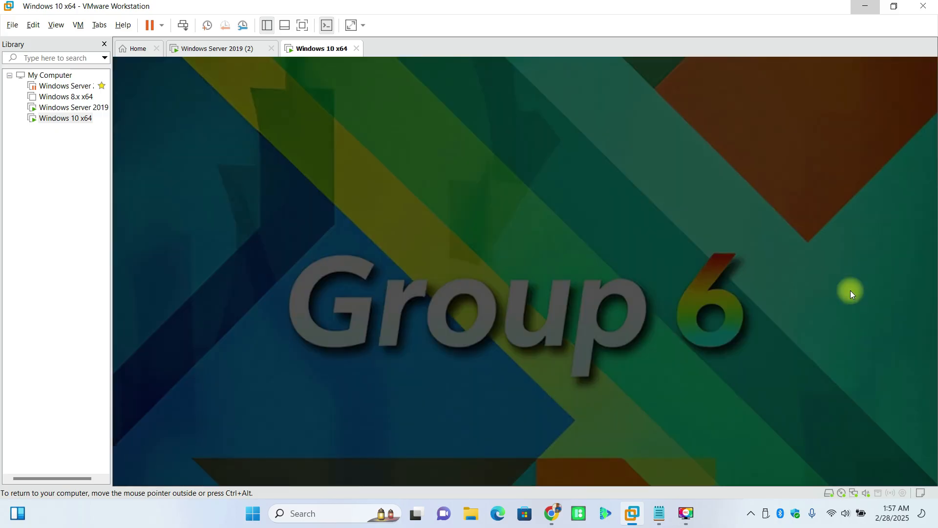
pyautogui.write('Adminis')
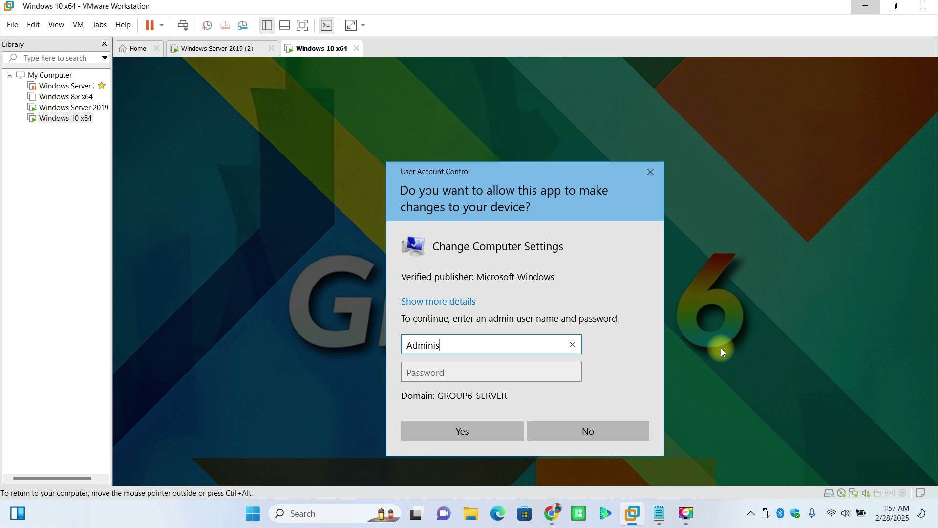
pyautogui.write('trator')
pyautogui.press('Tab')
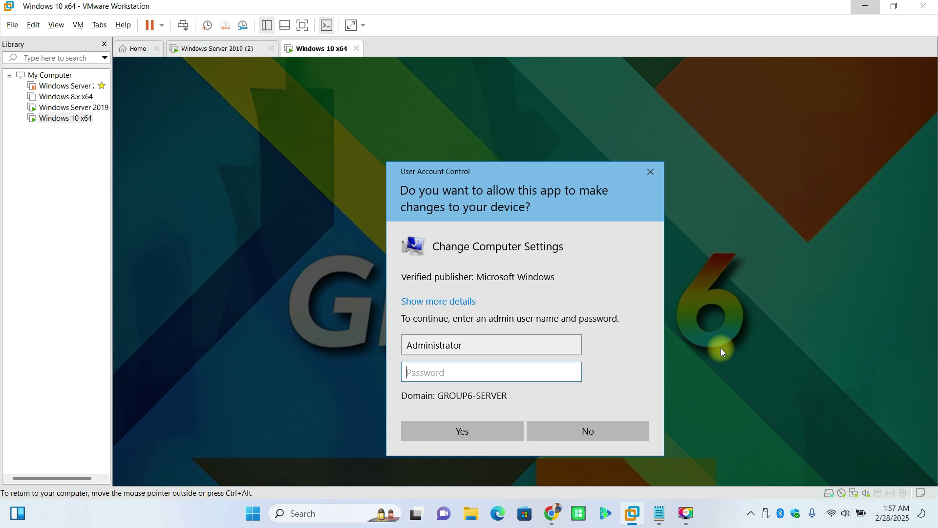
pyautogui.write('************')
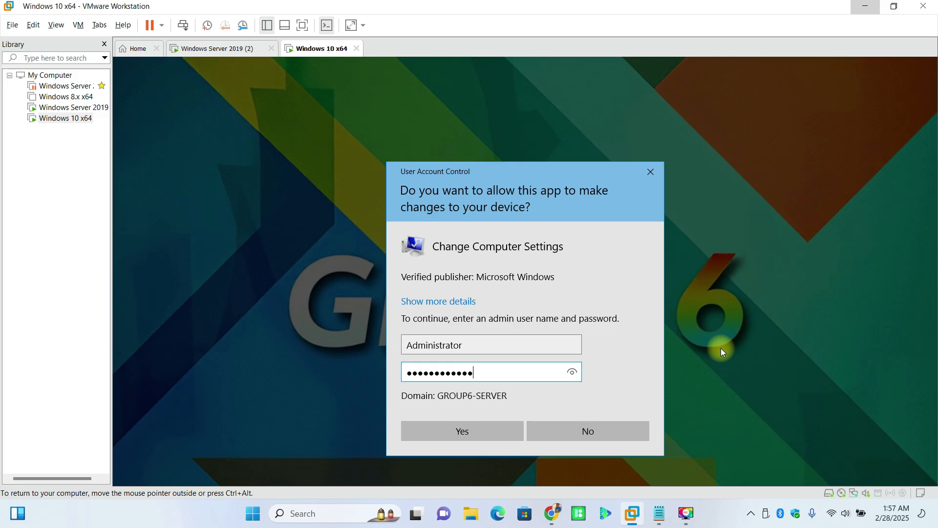
pyautogui.write('*******')
pyautogui.press('Return')
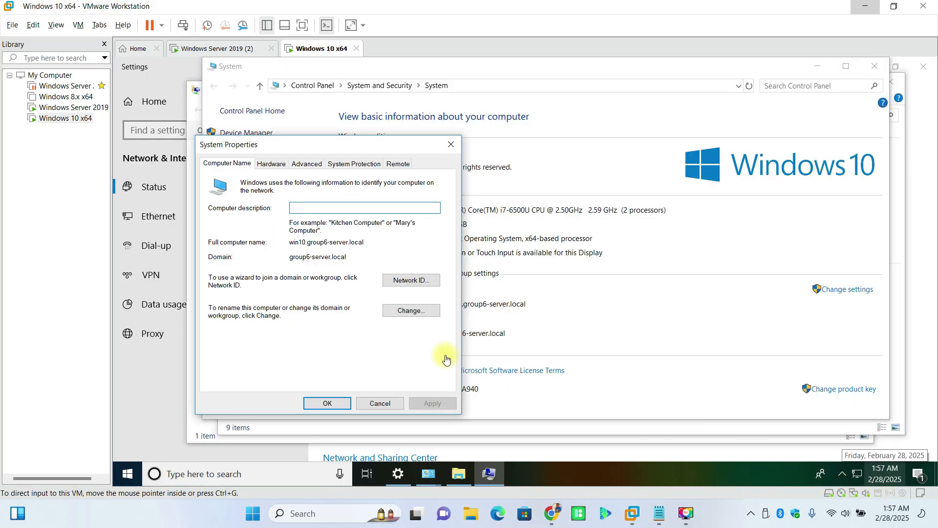
# Step: Set the computer's domain membership to forest.kofi in Computer Name/Domain Changes and confirm
pyautogui.click(423, 319)
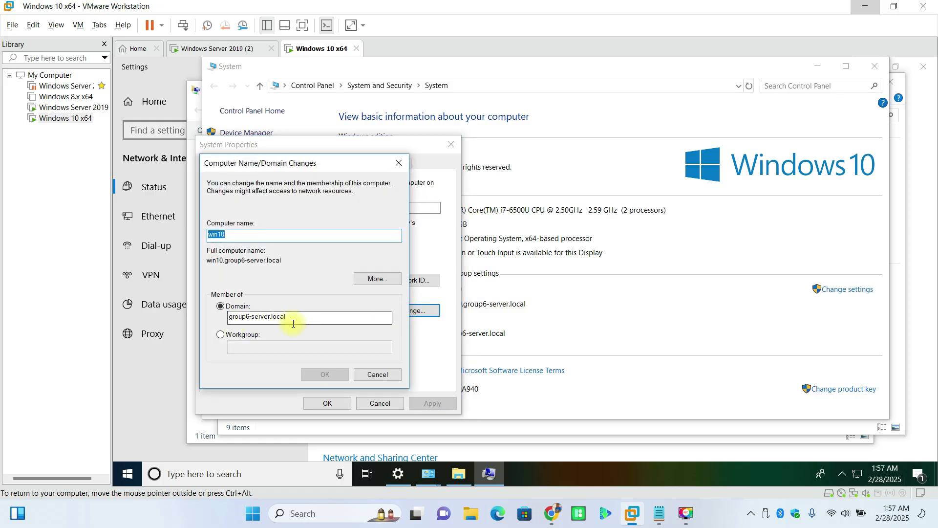
pyautogui.moveTo(302, 317); pyautogui.dragTo(224, 314)
pyautogui.write('fores')
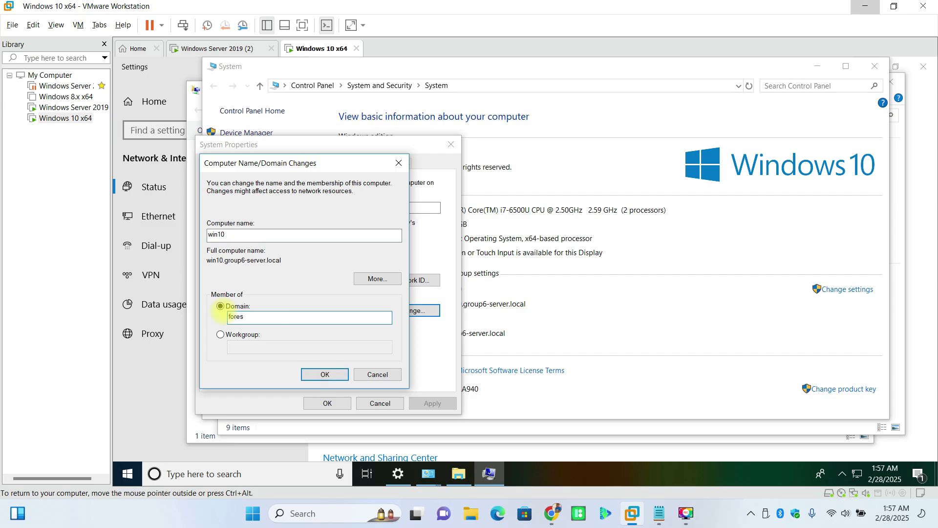
pyautogui.write('t.com')
pyautogui.click(213, 49)
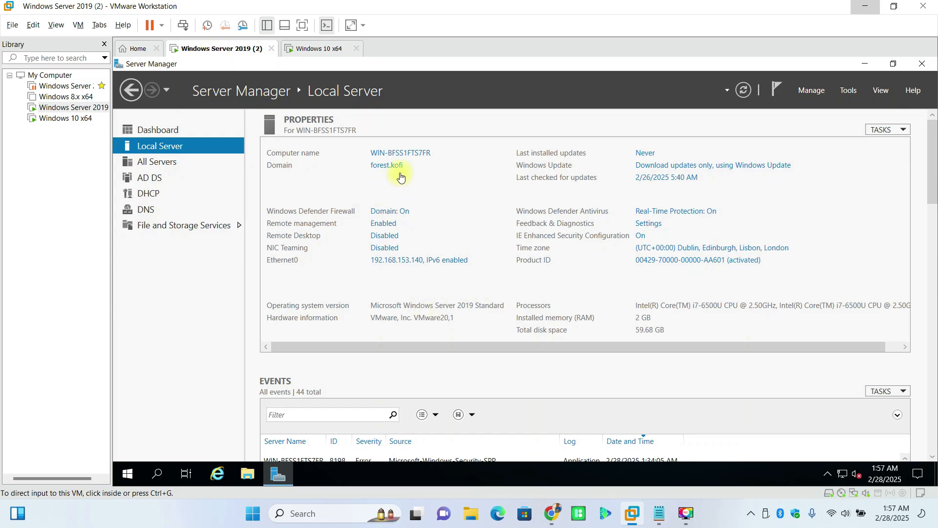
pyautogui.click(338, 49)
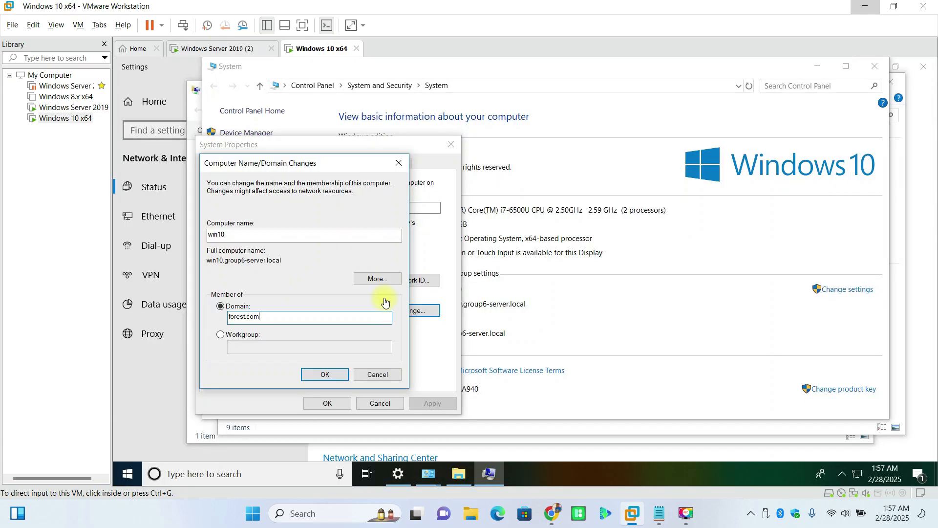
pyautogui.press('BackSpace')
pyautogui.press('BackSpace')
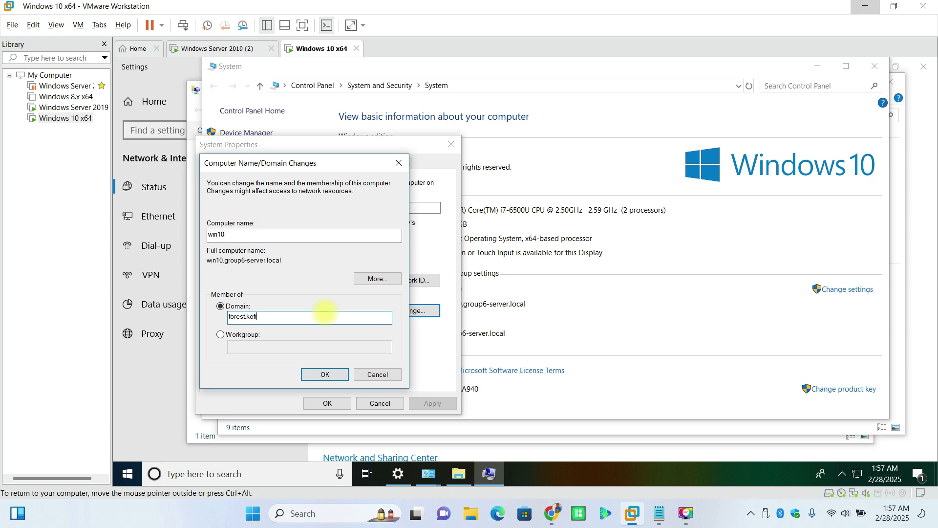
pyautogui.click(326, 373)
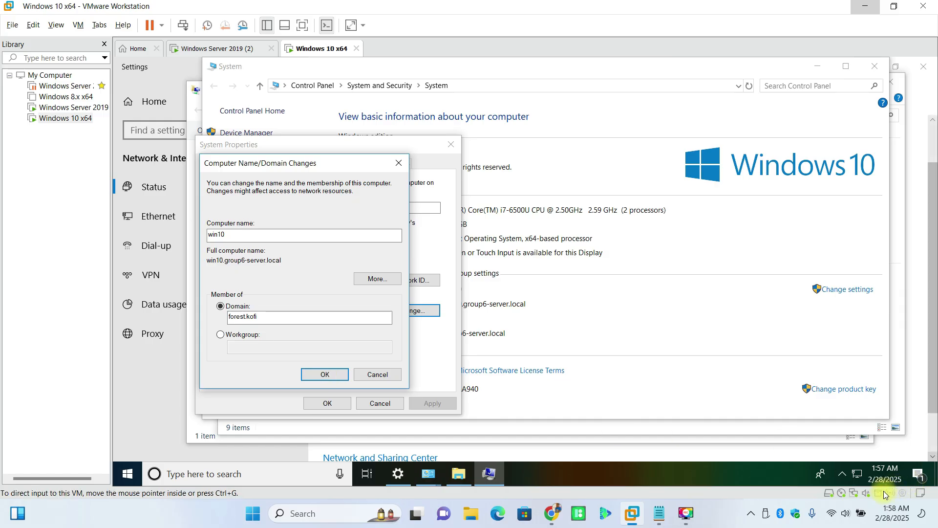
# Step: Authorise the join with the domain Administrator account and its password
pyautogui.click(306, 265)
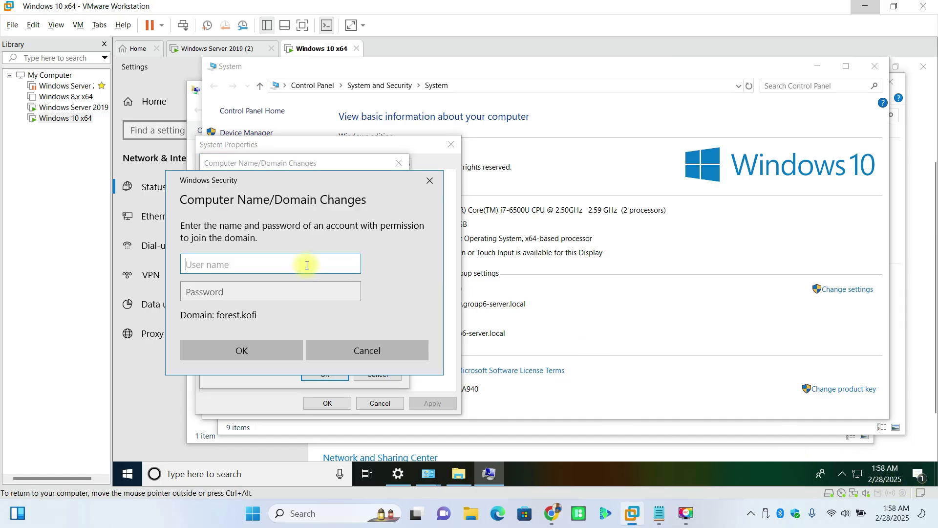
pyautogui.write('Administrator')
pyautogui.press('Tab')
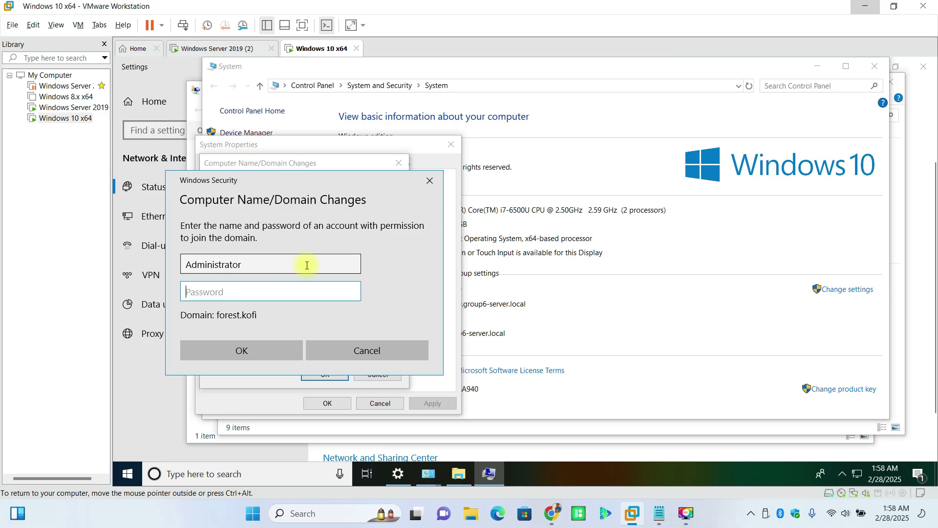
pyautogui.write('•')
pyautogui.write('•••••••••')
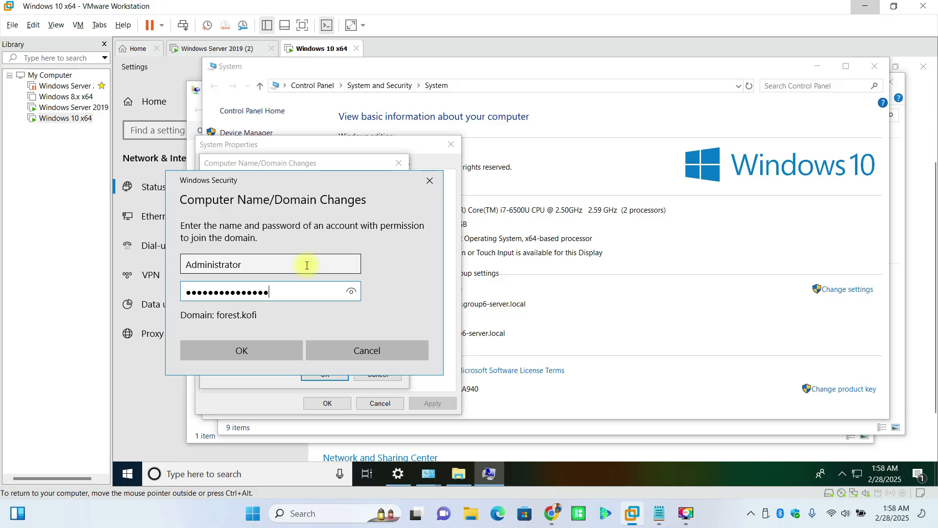
pyautogui.write('••••')
pyautogui.click(356, 292)
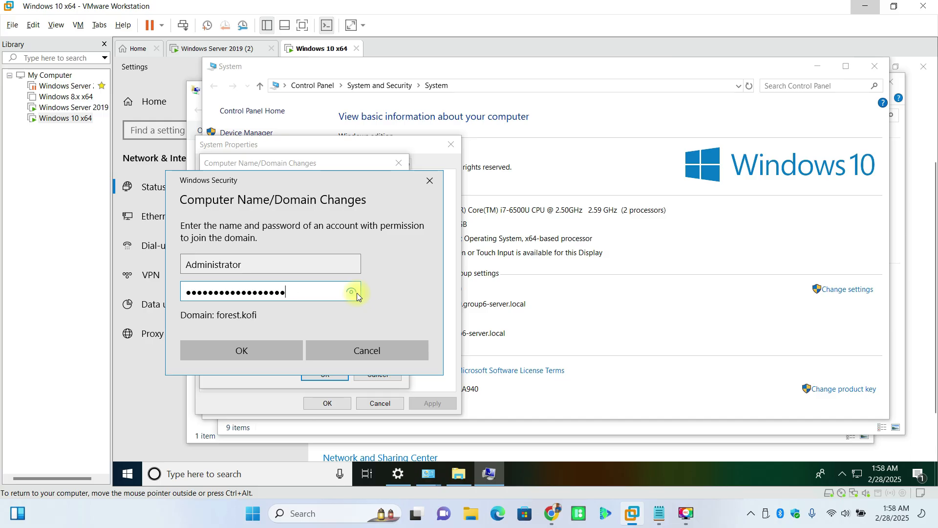
pyautogui.click(357, 293)
pyautogui.click(357, 292)
pyautogui.click(274, 358)
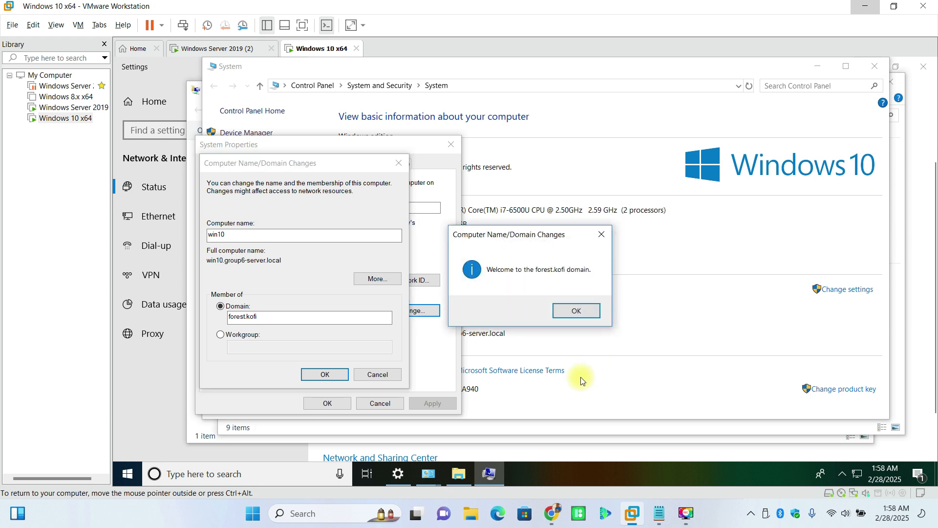
# Step: Acknowledge the welcome to forest.kofi and restart notices, close System Properties, and restart now
pyautogui.click(577, 311)
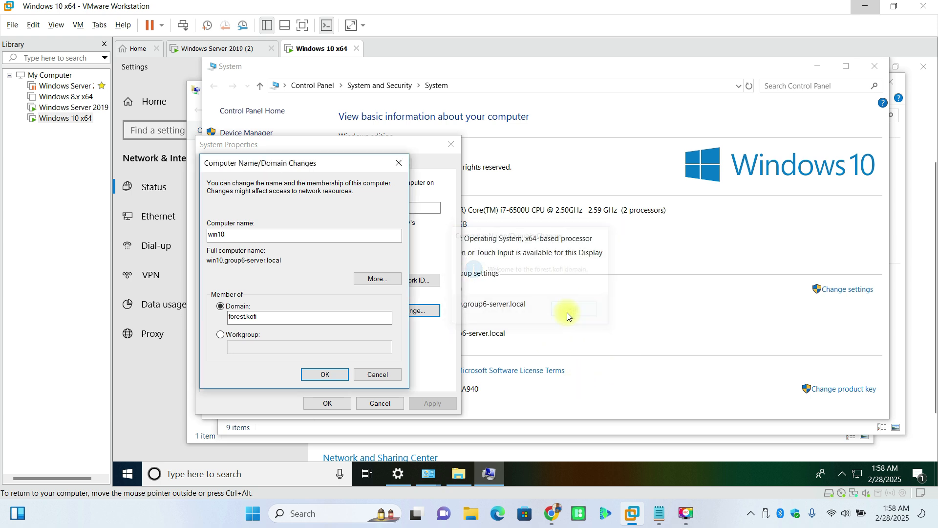
pyautogui.click(327, 374)
pyautogui.click(611, 283)
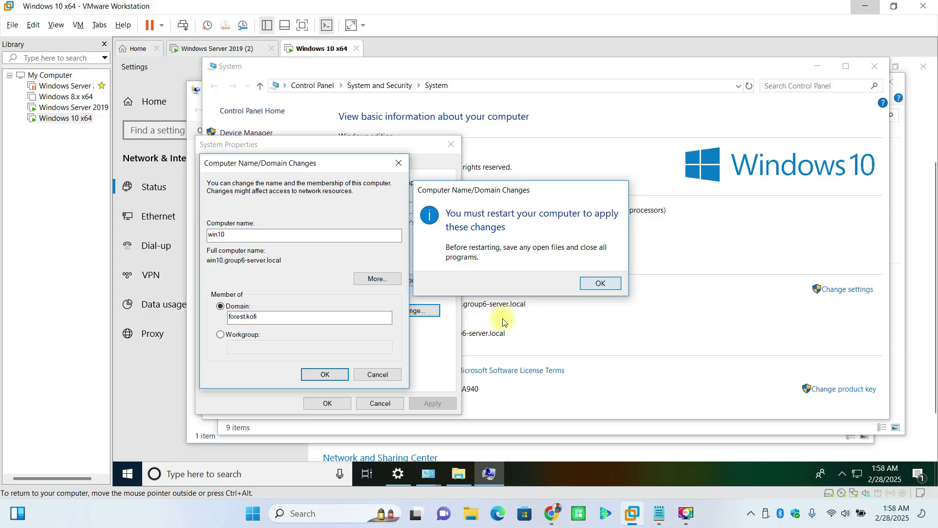
pyautogui.click(327, 403)
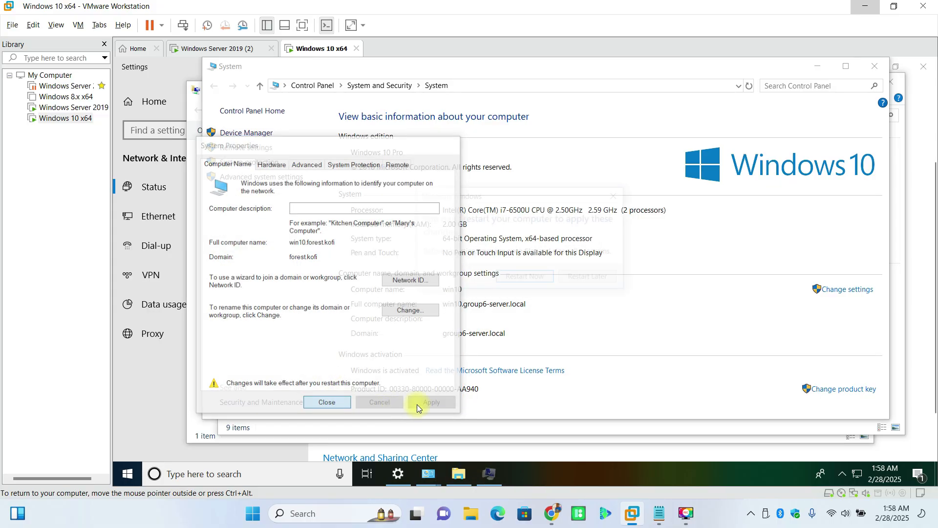
pyautogui.click(510, 282)
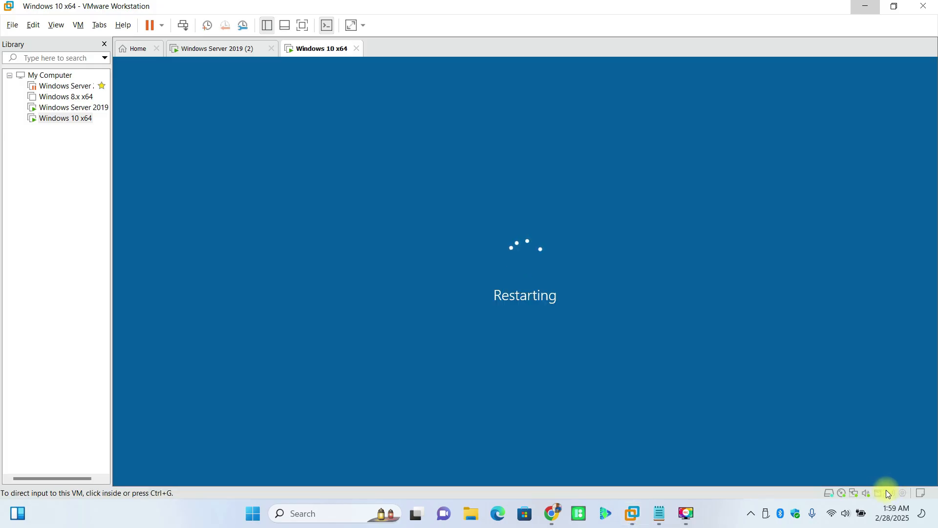
# Step: Bring the Notepad lesson objectives forward and scroll through them while the VM restarts
pyautogui.click(661, 516)
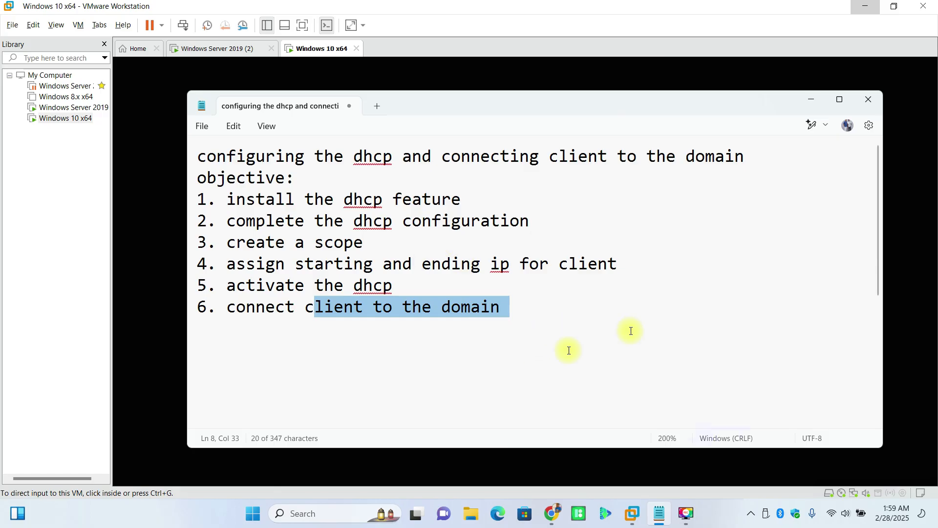
pyautogui.scroll(-5, 567, 350)
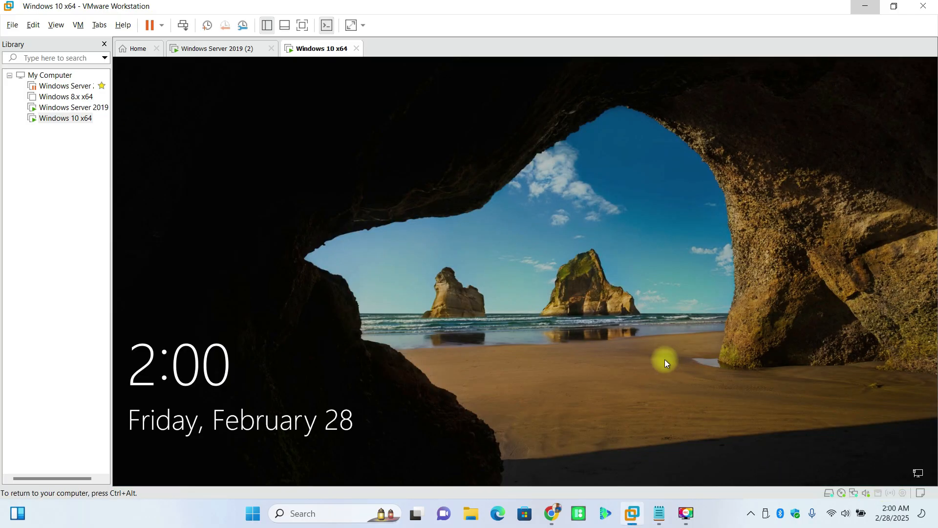
# Step: Dismiss the lock screen and enter user name Administrator and its password under Other user
pyautogui.click(251, 356)
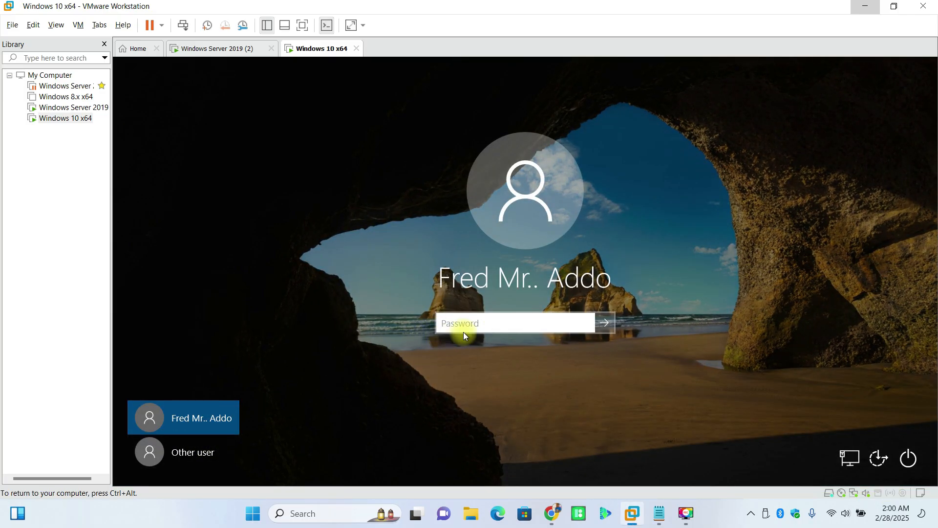
pyautogui.click(191, 458)
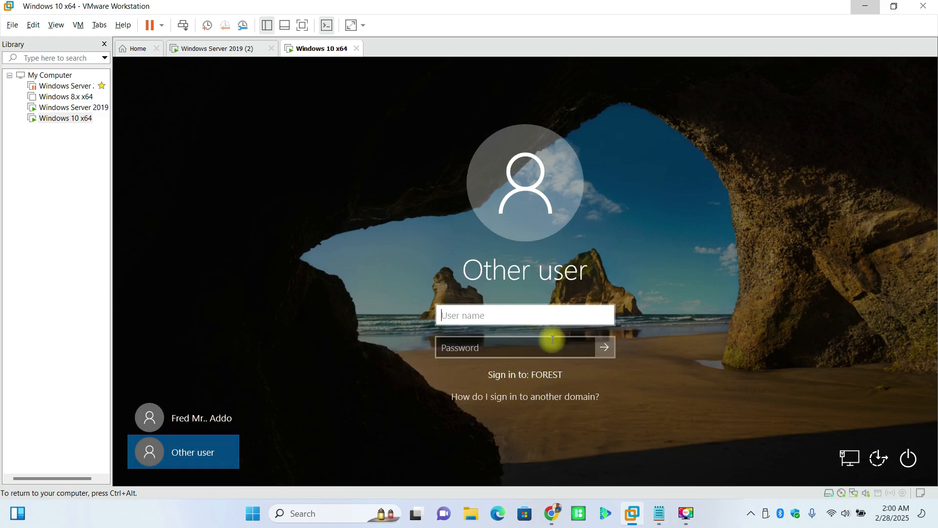
pyautogui.click(553, 313)
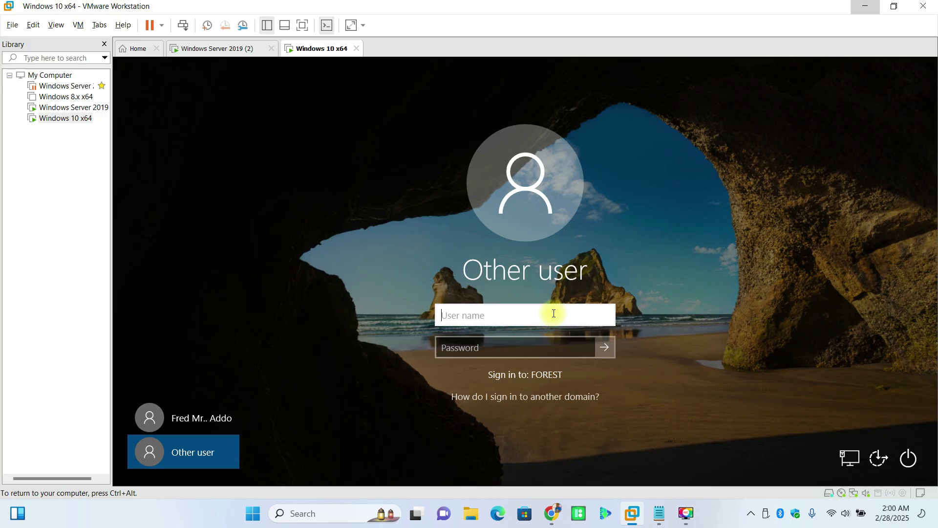
pyautogui.write('Administrator')
pyautogui.press('Tab')
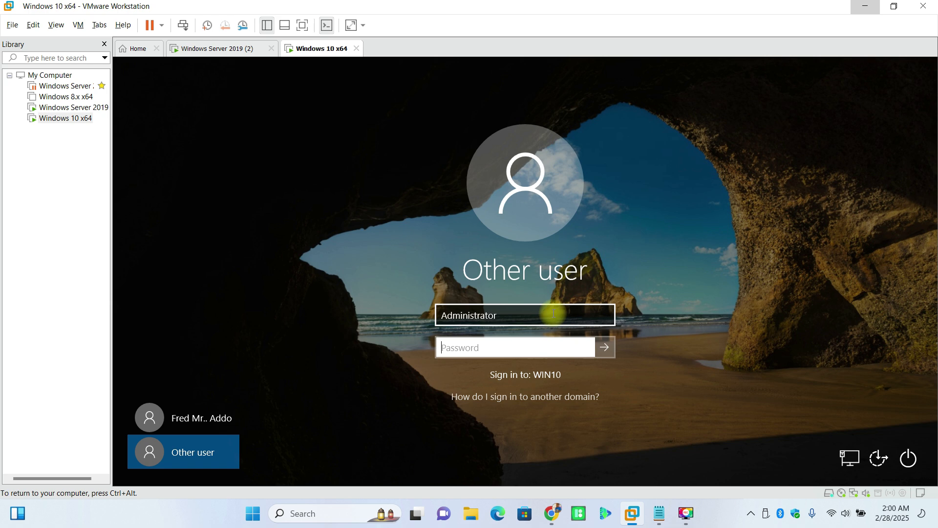
pyautogui.write('•••••••••••')
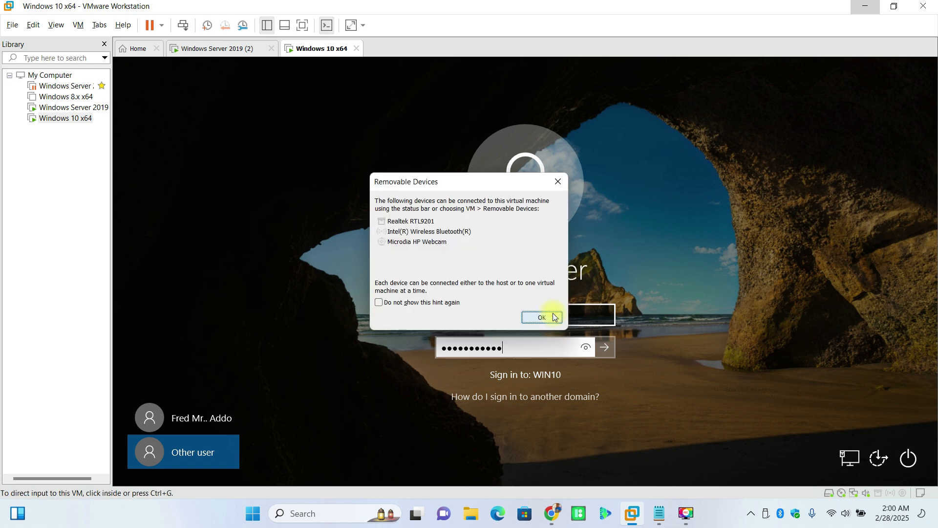
# Step: Re-enter and check the password, submit the sign-in, then dismiss the incorrect-password error
pyautogui.click(555, 317)
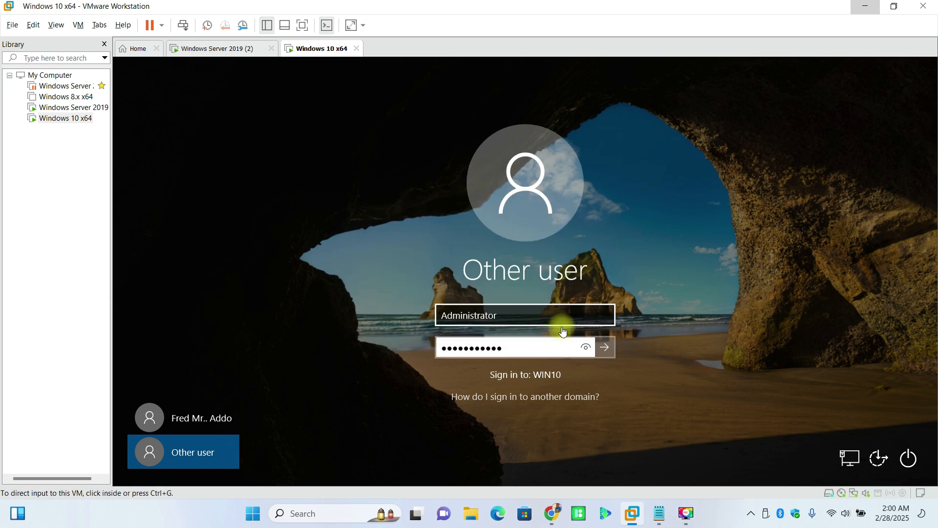
pyautogui.click(585, 345)
pyautogui.write('••••••••')
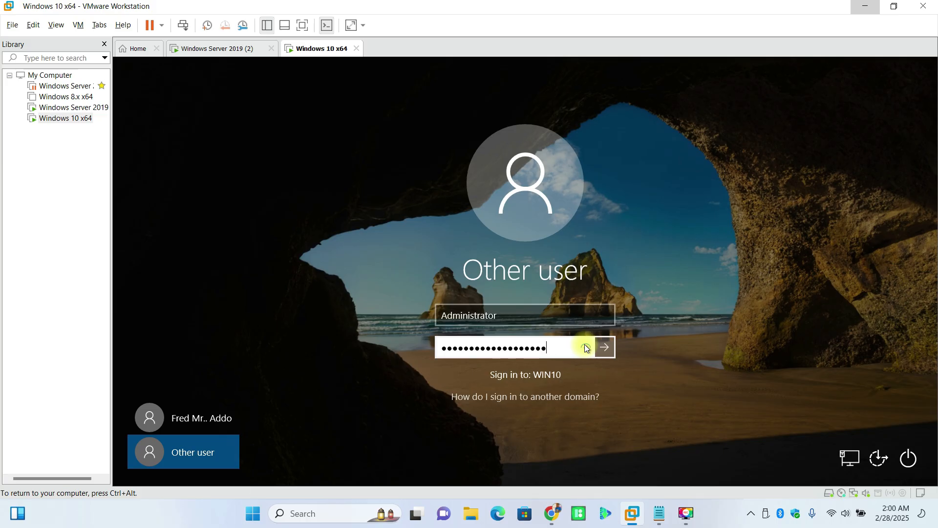
pyautogui.click(585, 346)
pyautogui.press('Return')
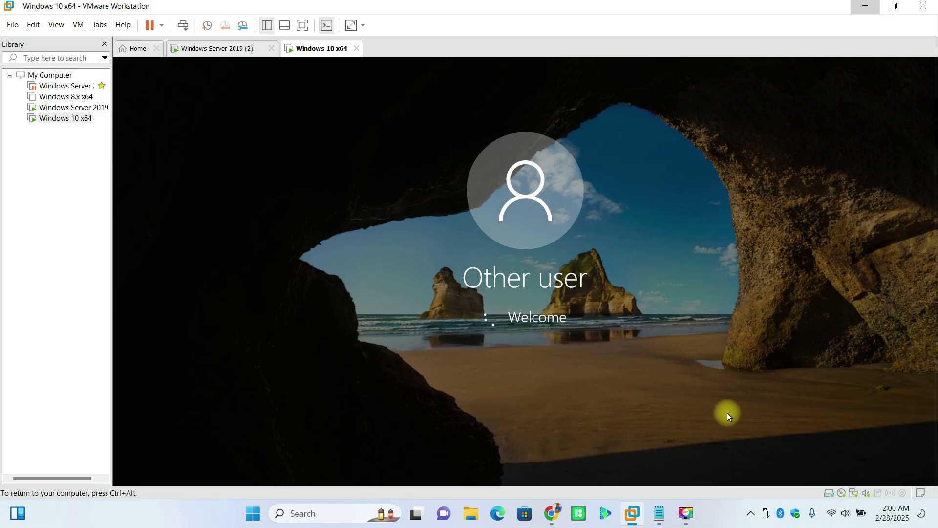
pyautogui.click(528, 347)
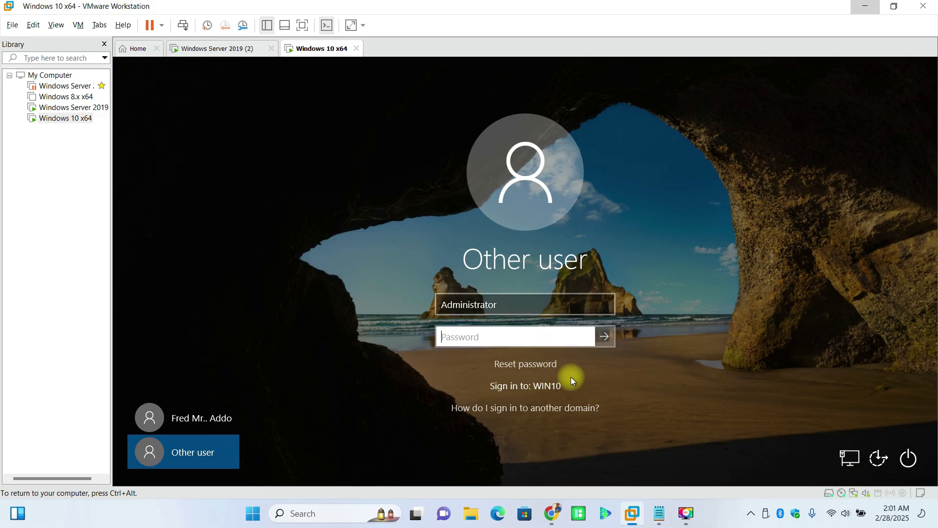
# Step: Toggle between the listed account and Other user, ending on the Other user sign-in
pyautogui.click(211, 413)
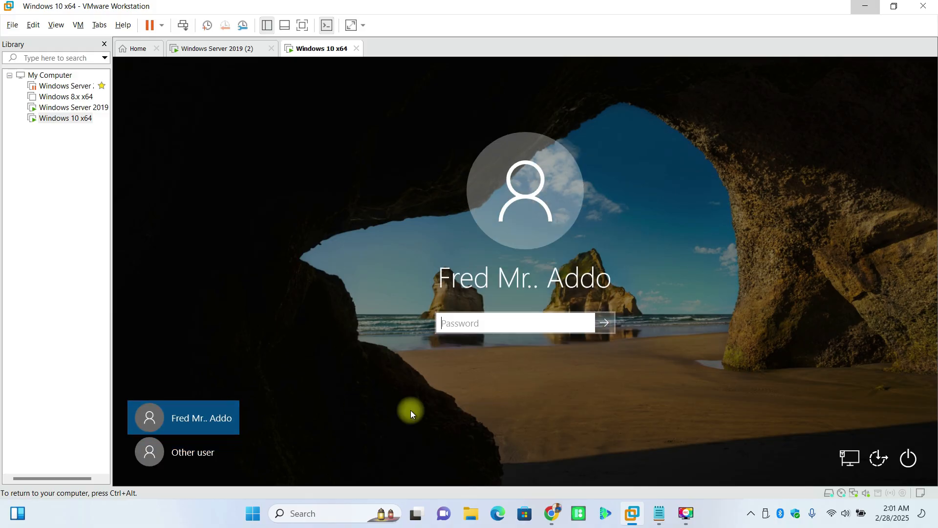
pyautogui.click(192, 448)
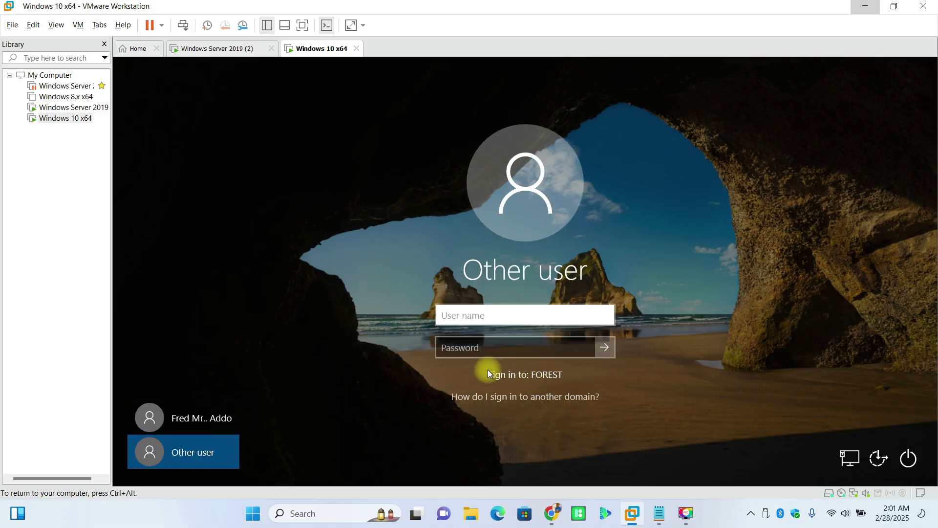
pyautogui.click(213, 419)
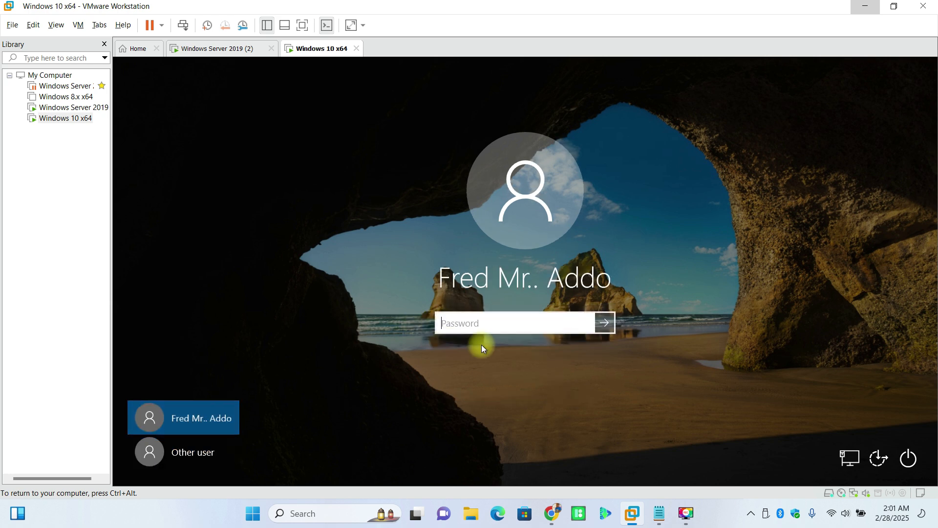
pyautogui.click(197, 450)
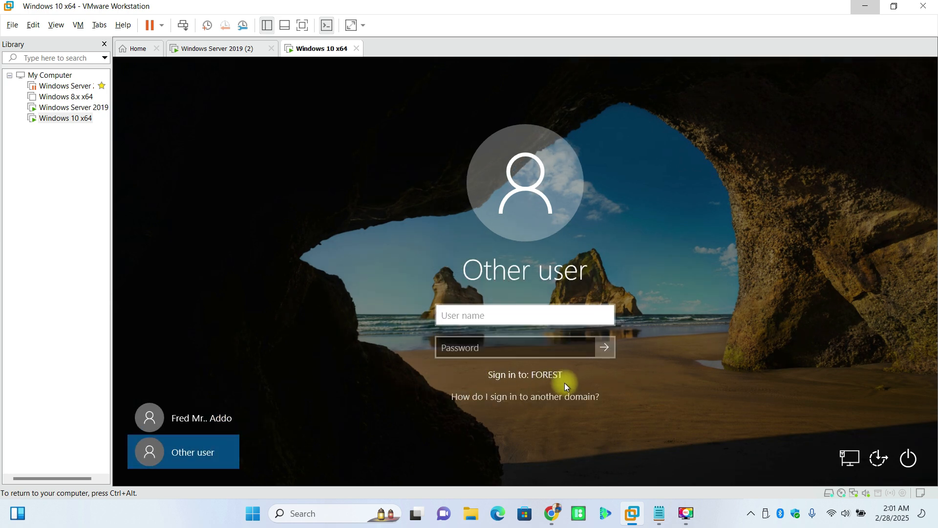